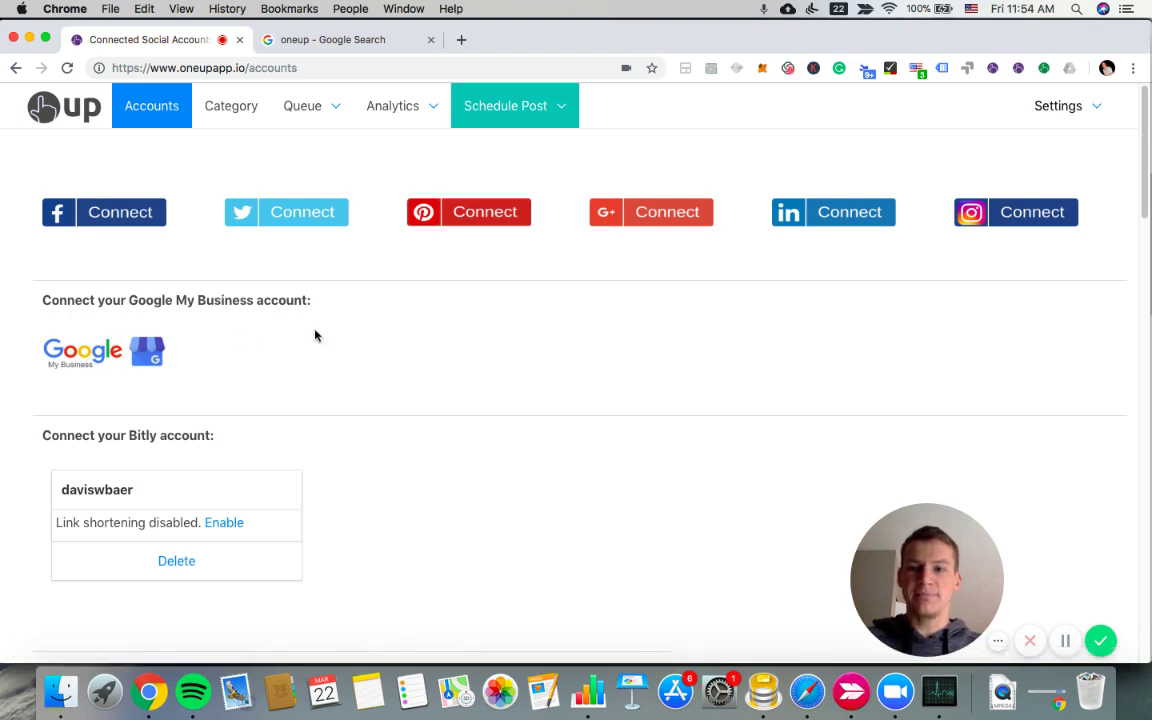
Start a single scheduled post in the GMB posts category for the Google My Business account.
scroll(268, 360, down, 10)
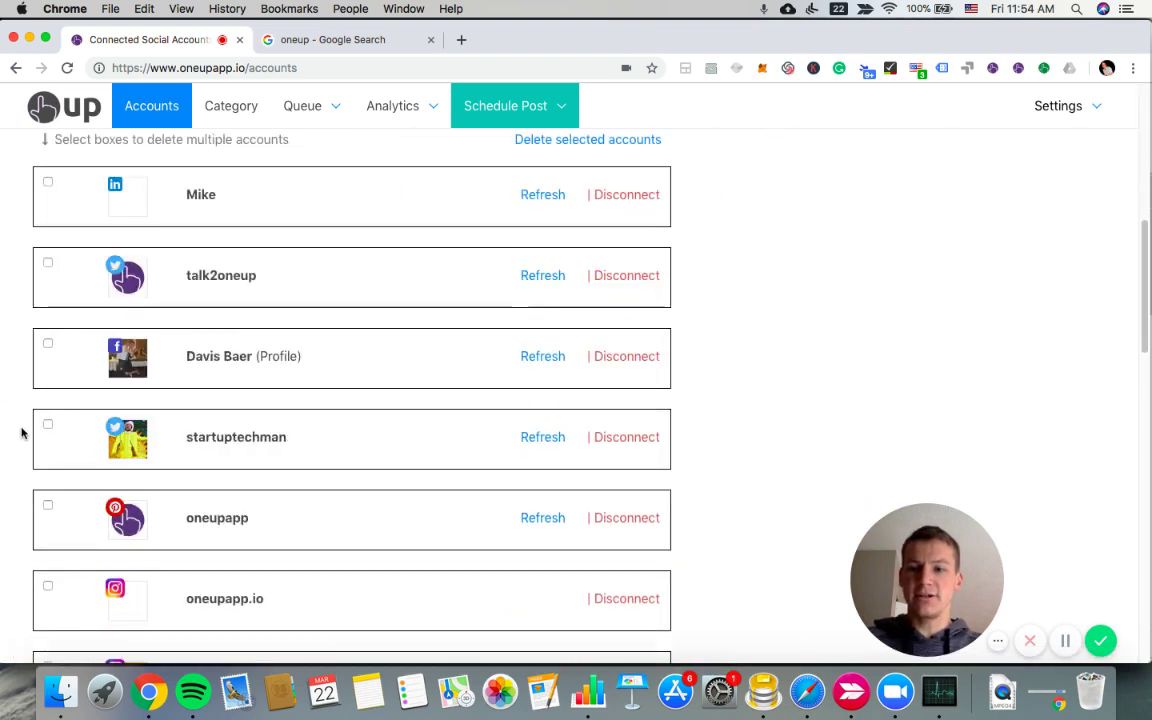
scroll(22, 433, down, 4)
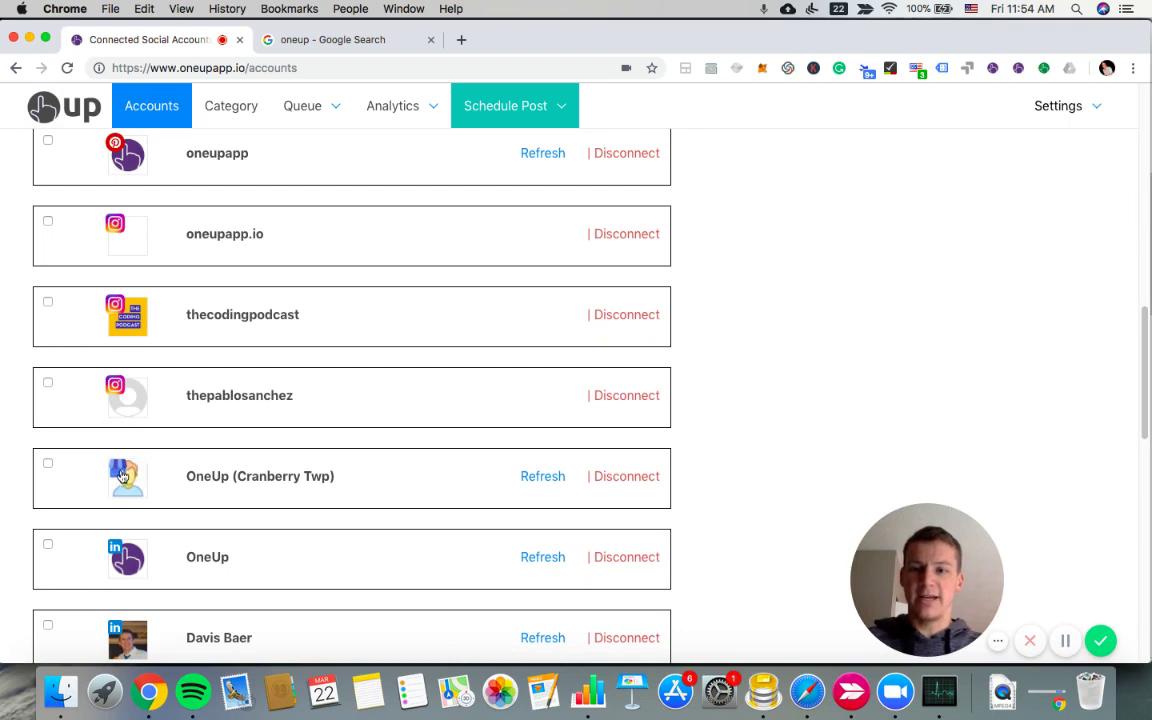
scroll(784, 393, up, 14)
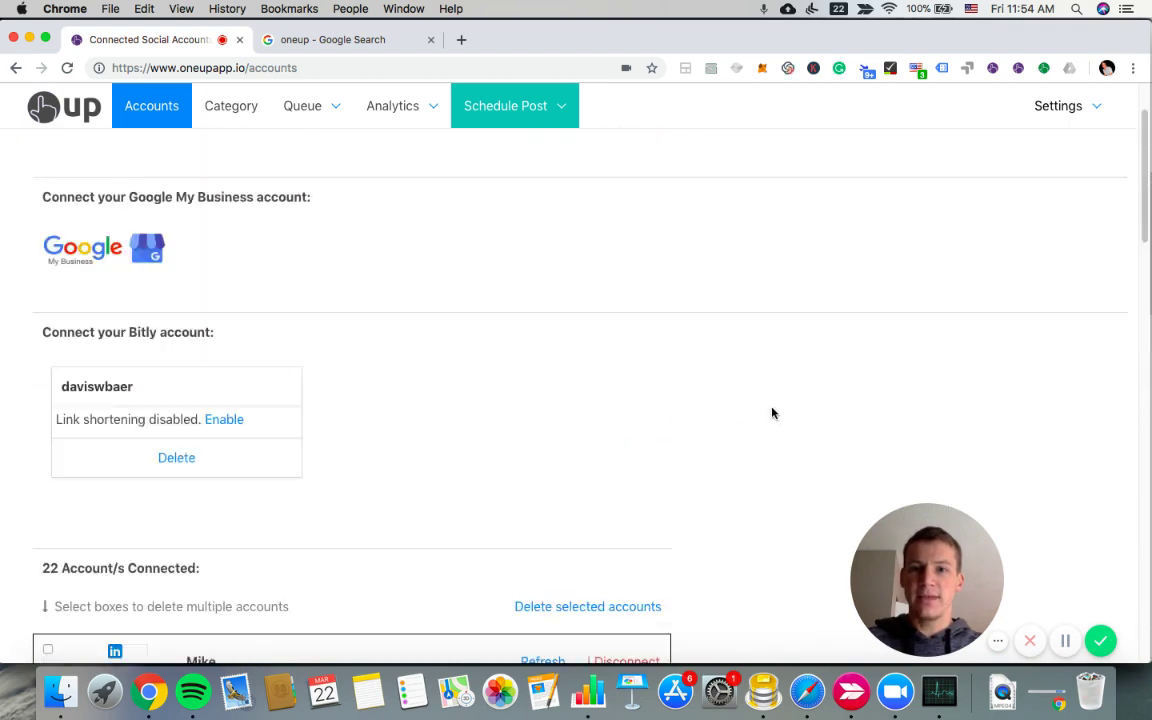
click(563, 114)
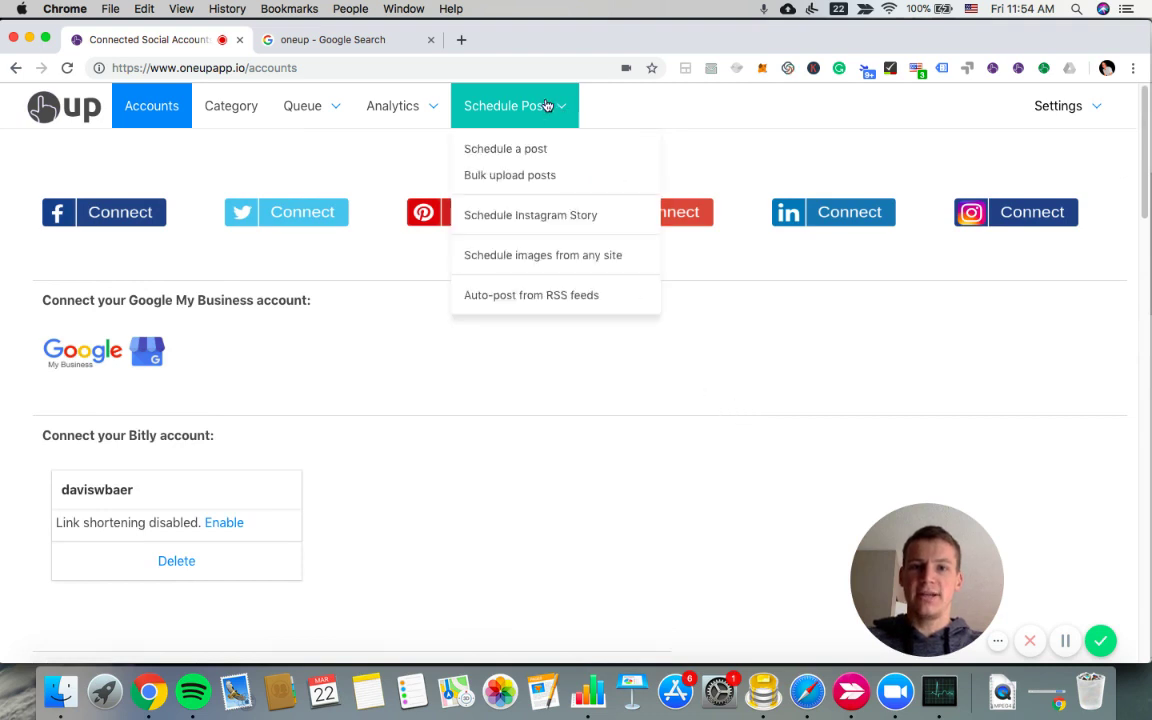
click(525, 155)
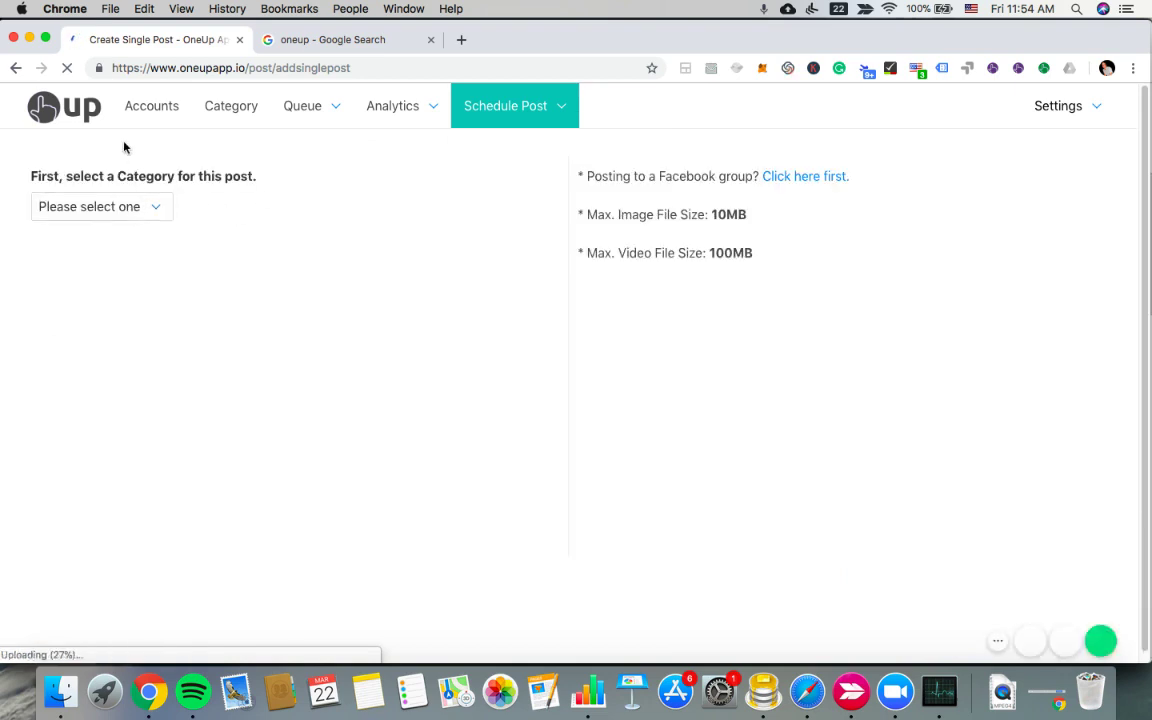
click(101, 207)
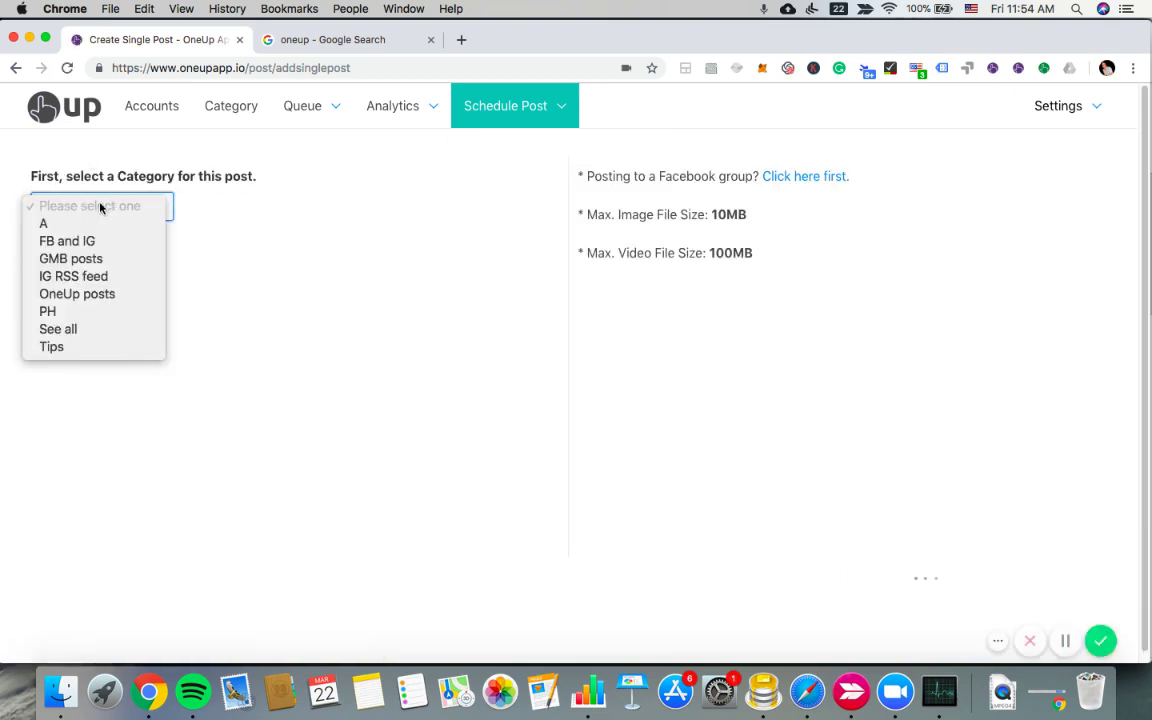
click(75, 258)
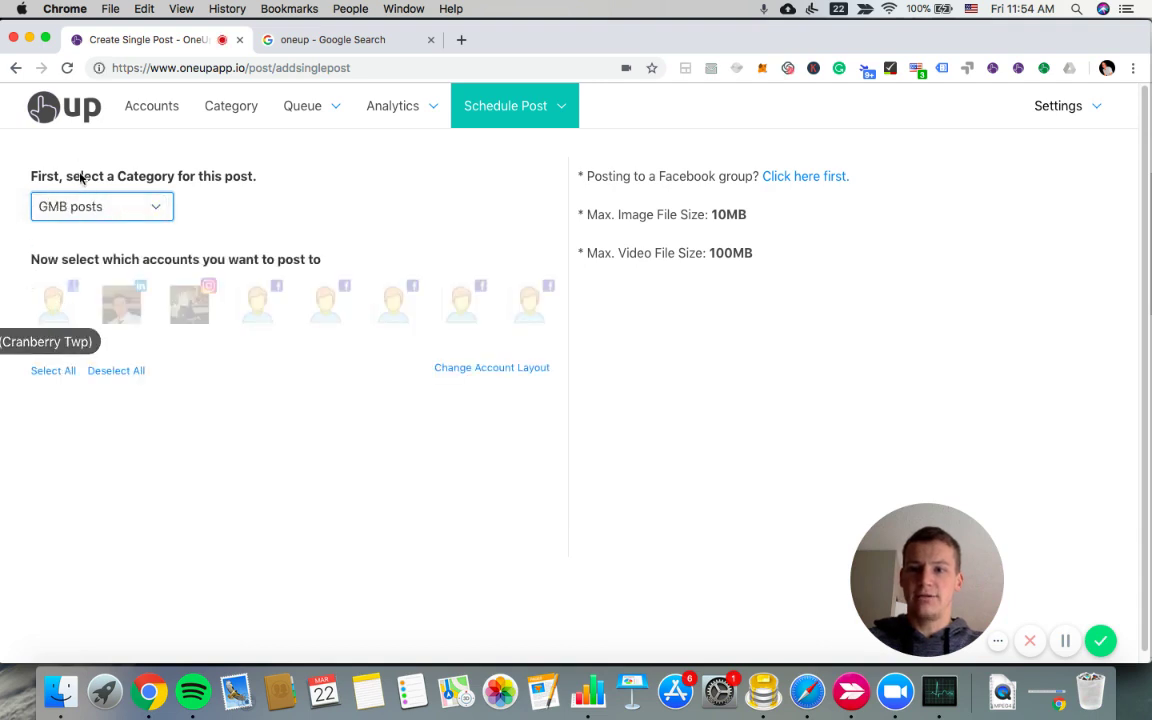
click(55, 309)
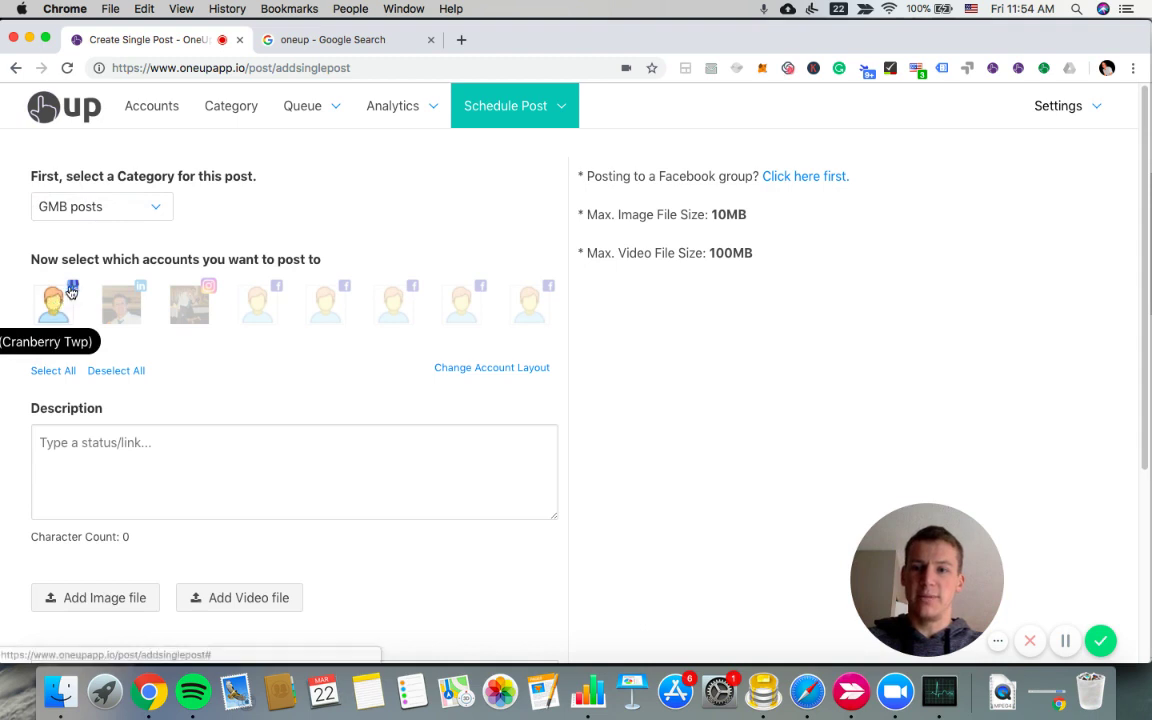
Enter 'Check out our weekly specials!' as the post's description.
scroll(165, 458, down, 1)
scroll(162, 454, down, 1)
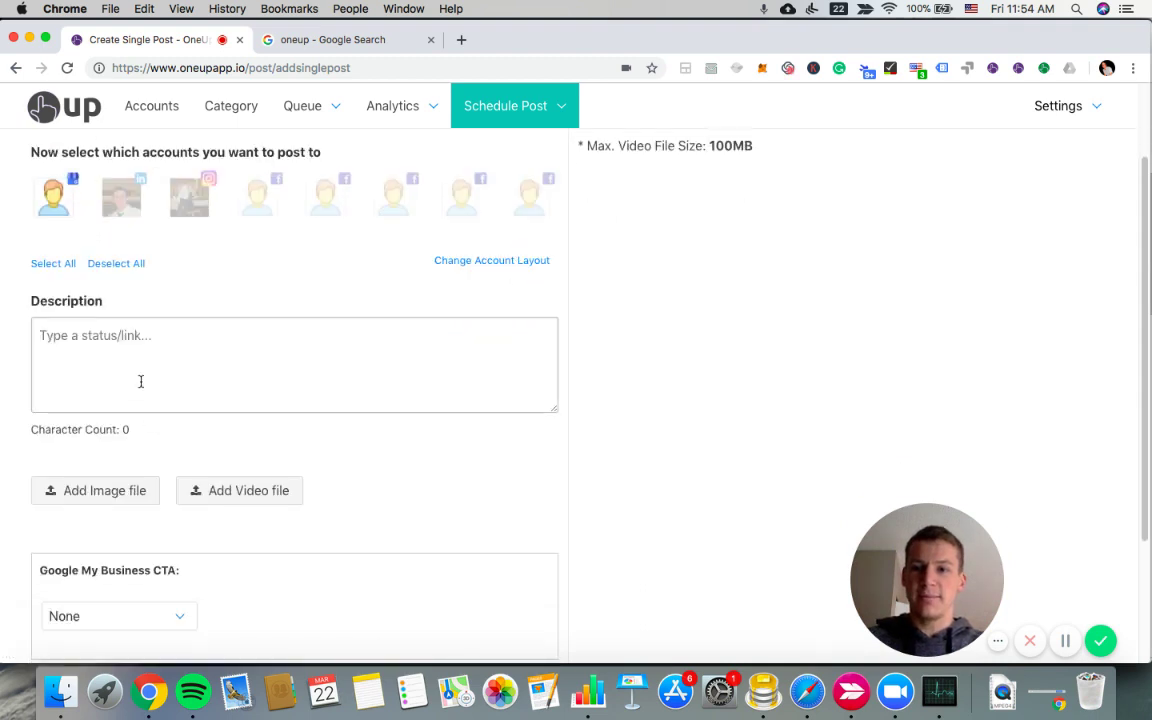
click(82, 335)
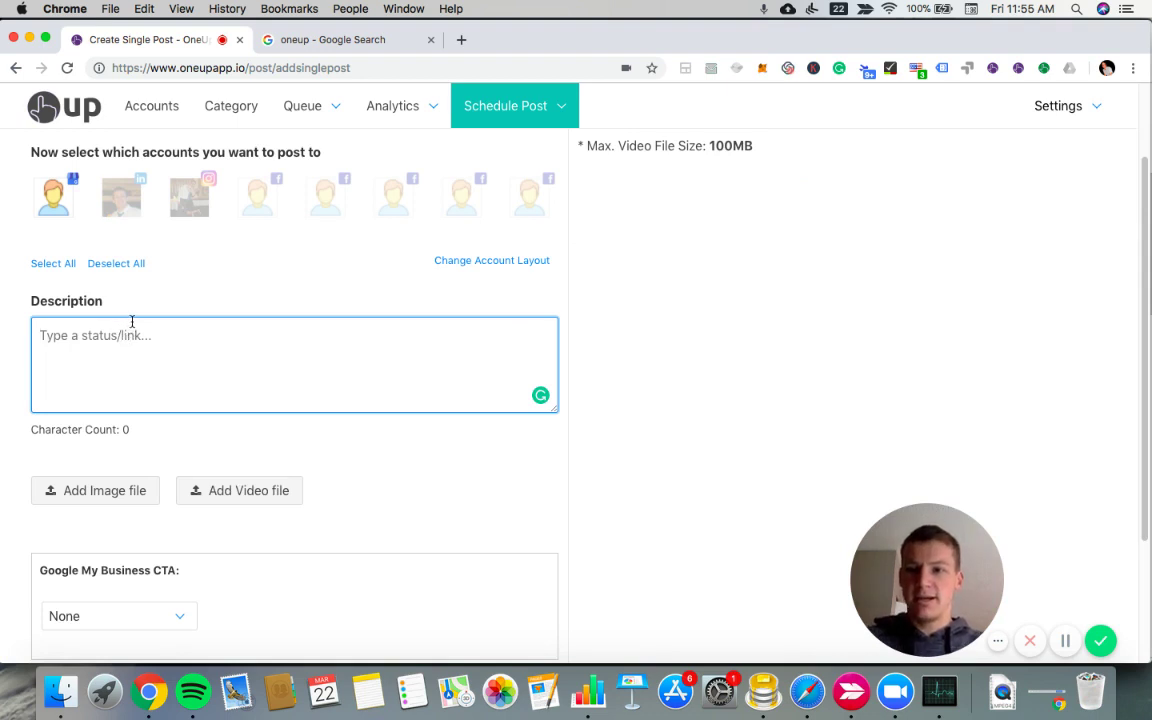
text(Check )
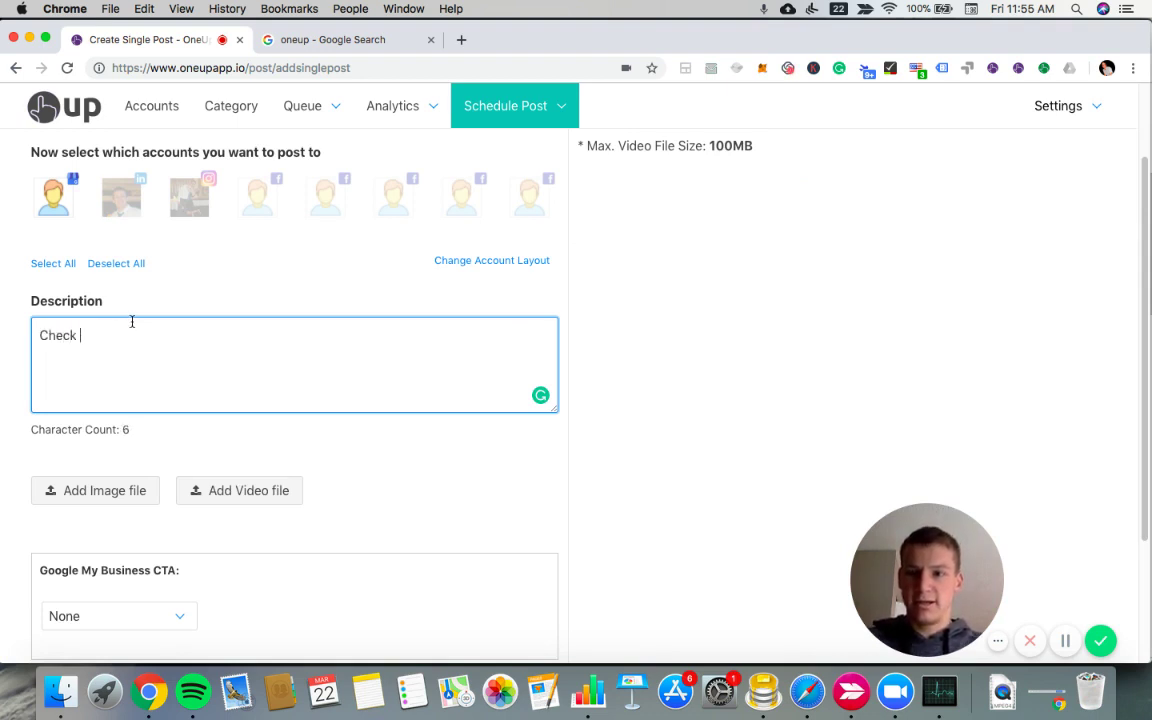
text(out our )
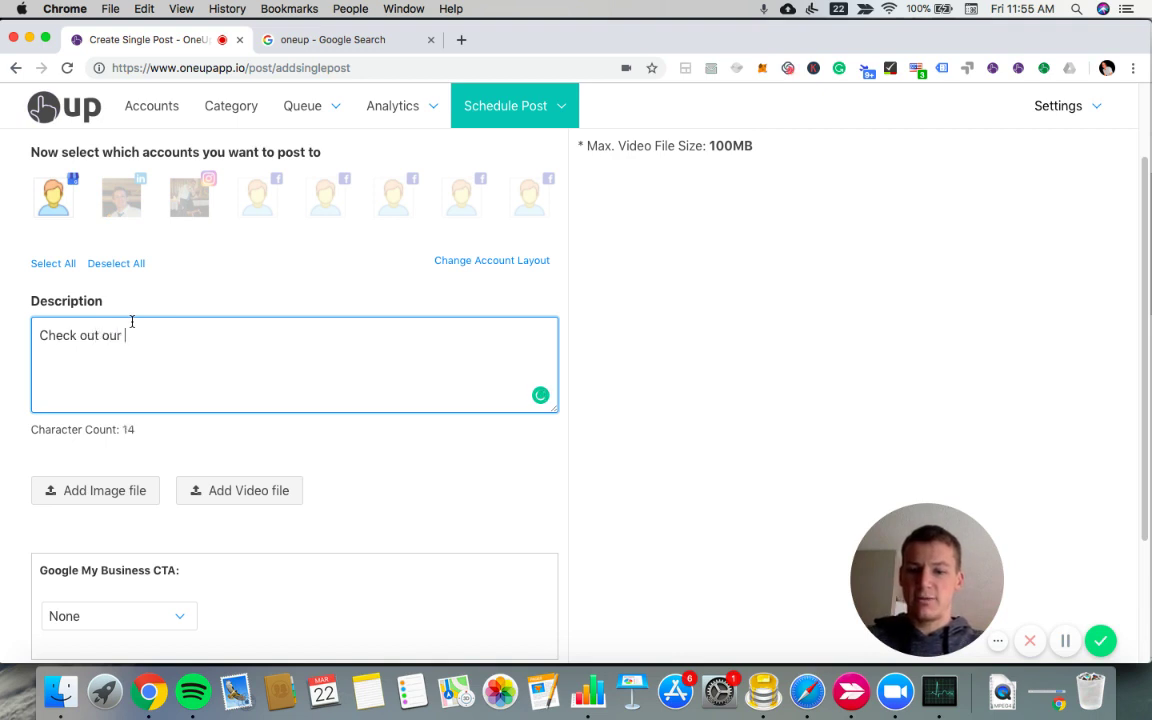
text(weekly spec)
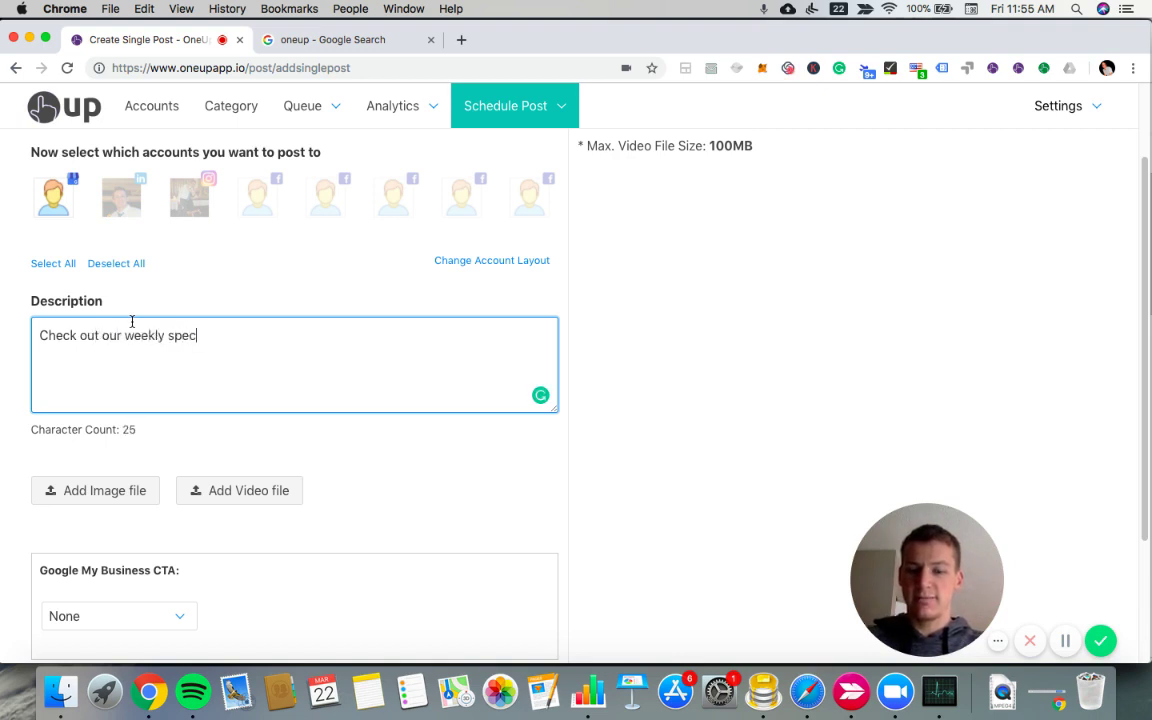
text(ials!)
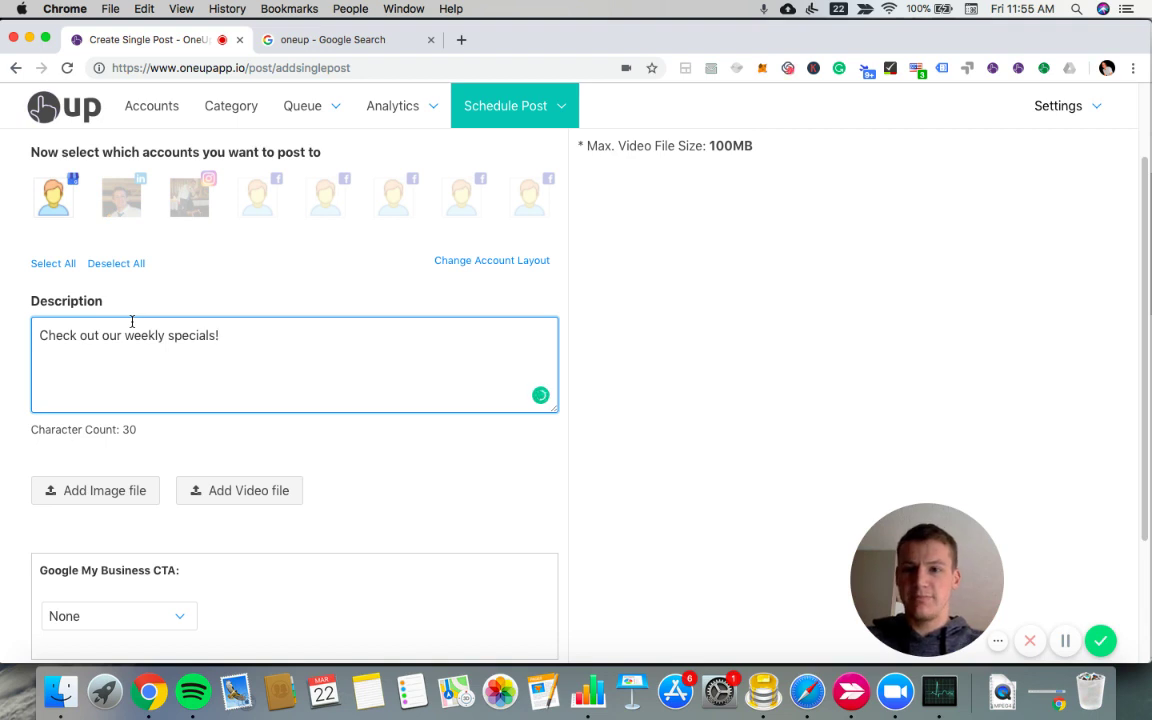
scroll(22, 332, down, 1)
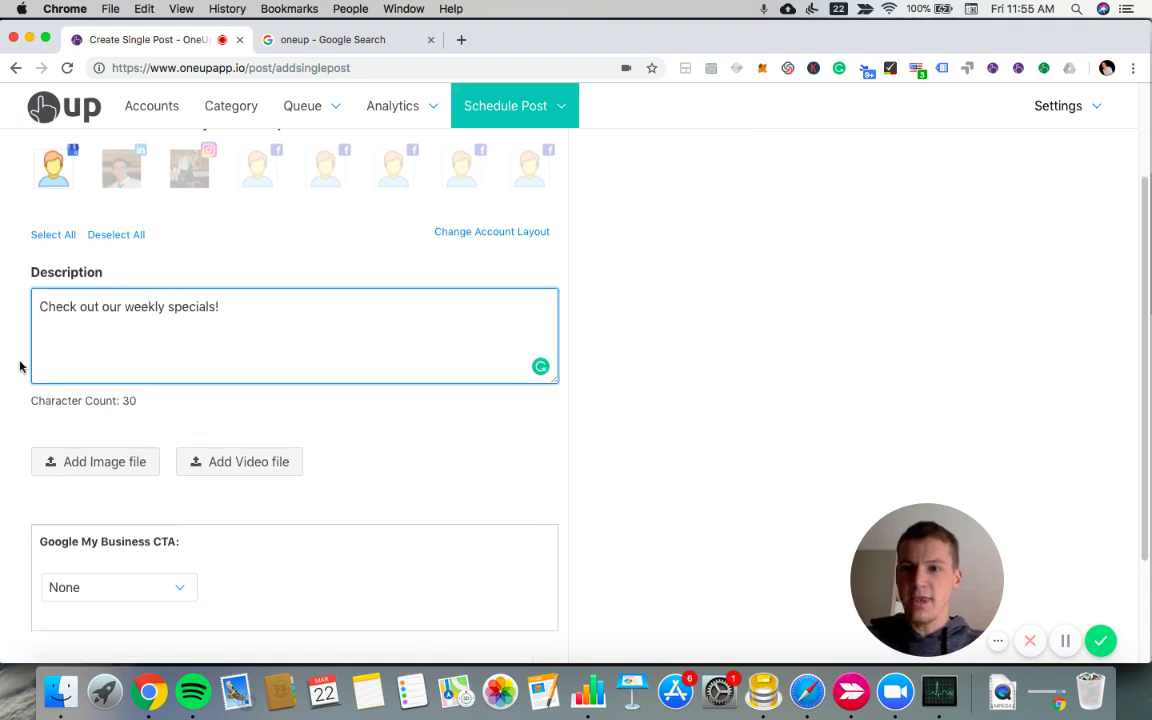
Upload weeklyspecials.jpg from the Desktop and attach it to the post.
click(76, 468)
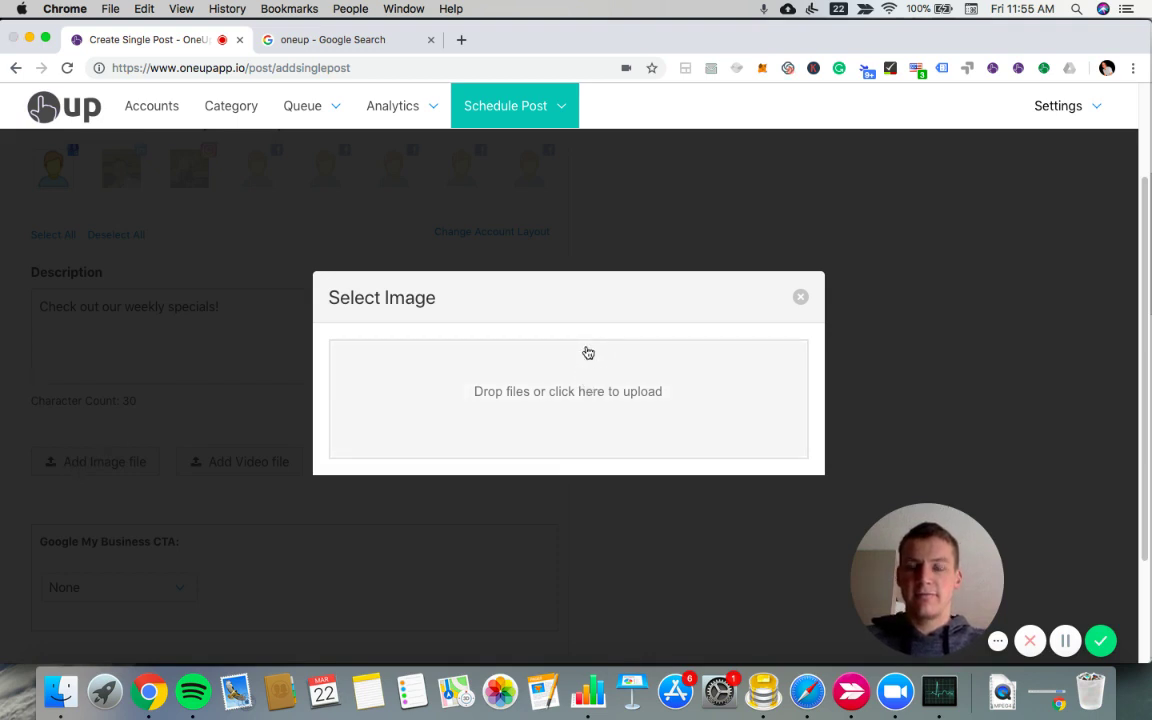
click(588, 352)
scroll(517, 147, down, 5)
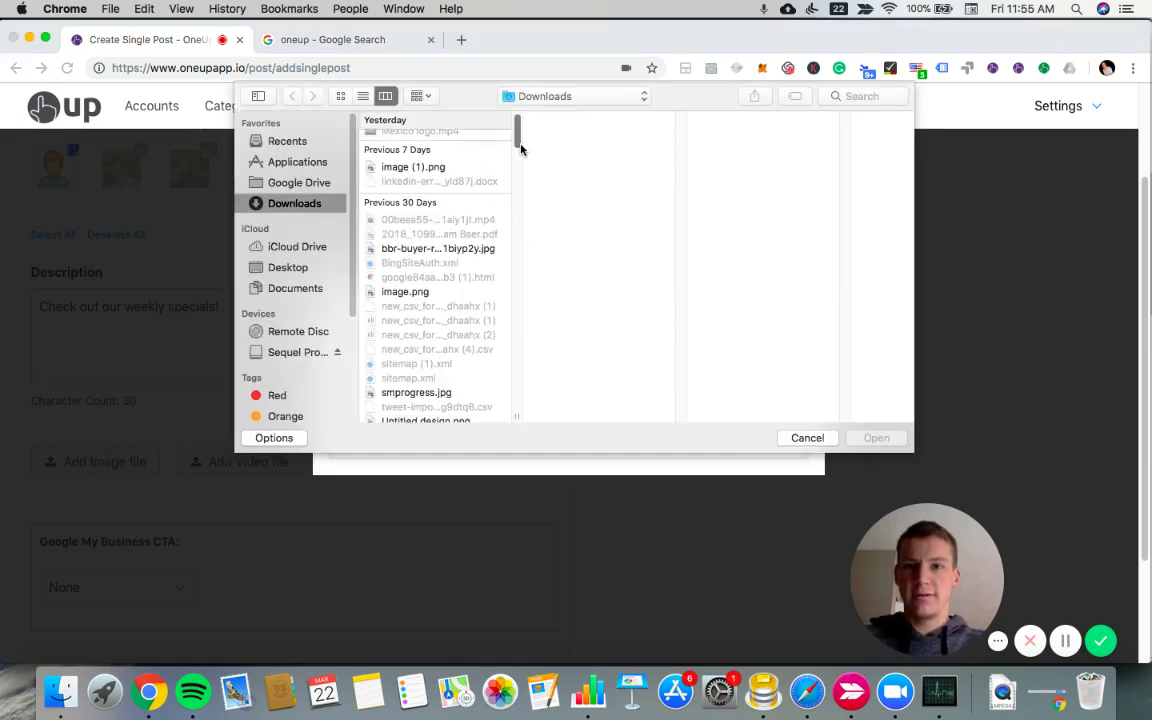
drag(517, 252, 517, 398)
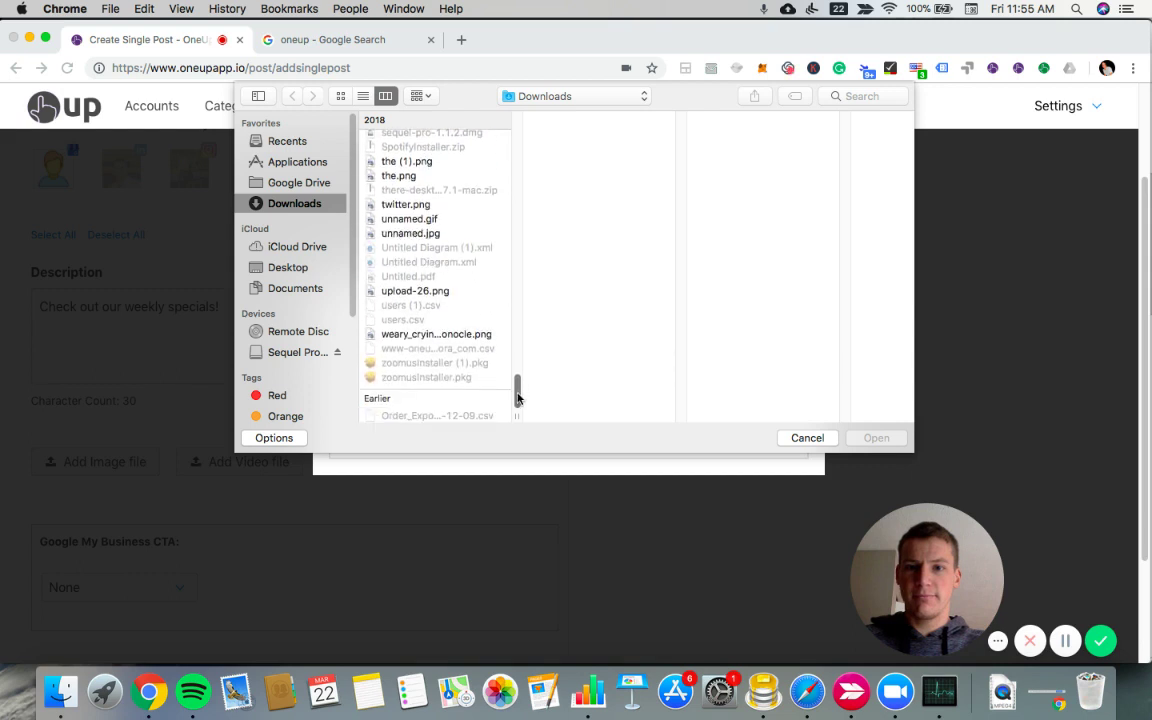
click(290, 268)
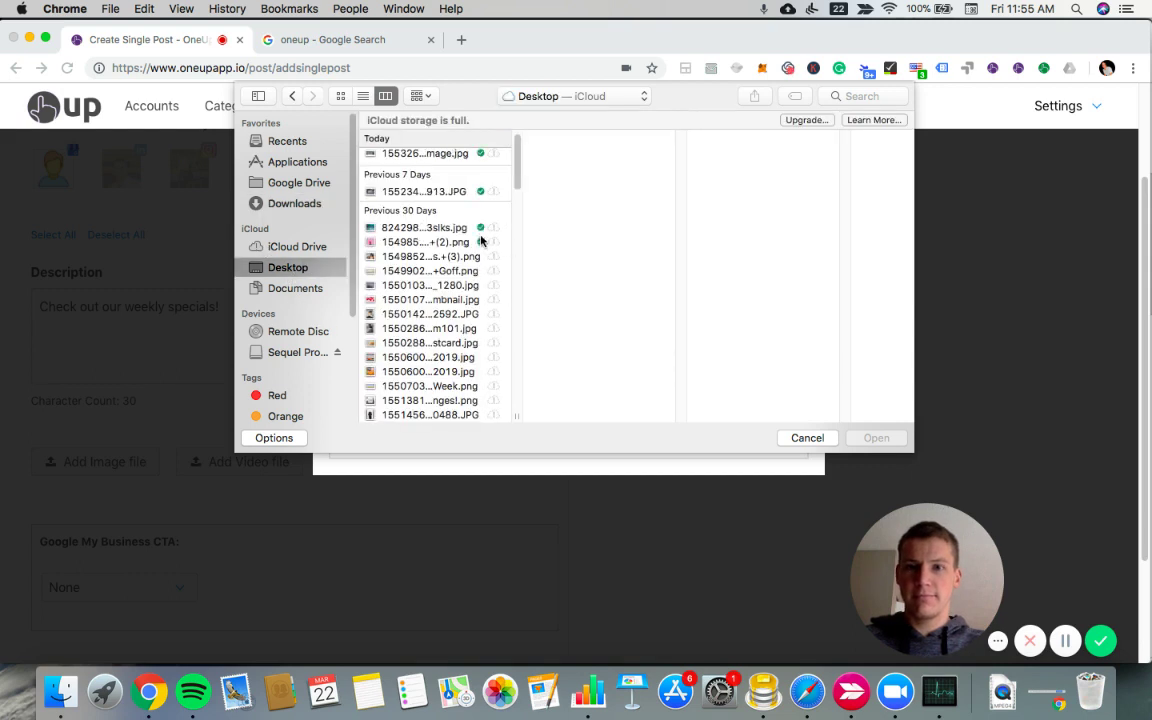
scroll(496, 257, down, 10)
scroll(508, 270, down, 5)
scroll(517, 312, down, 5)
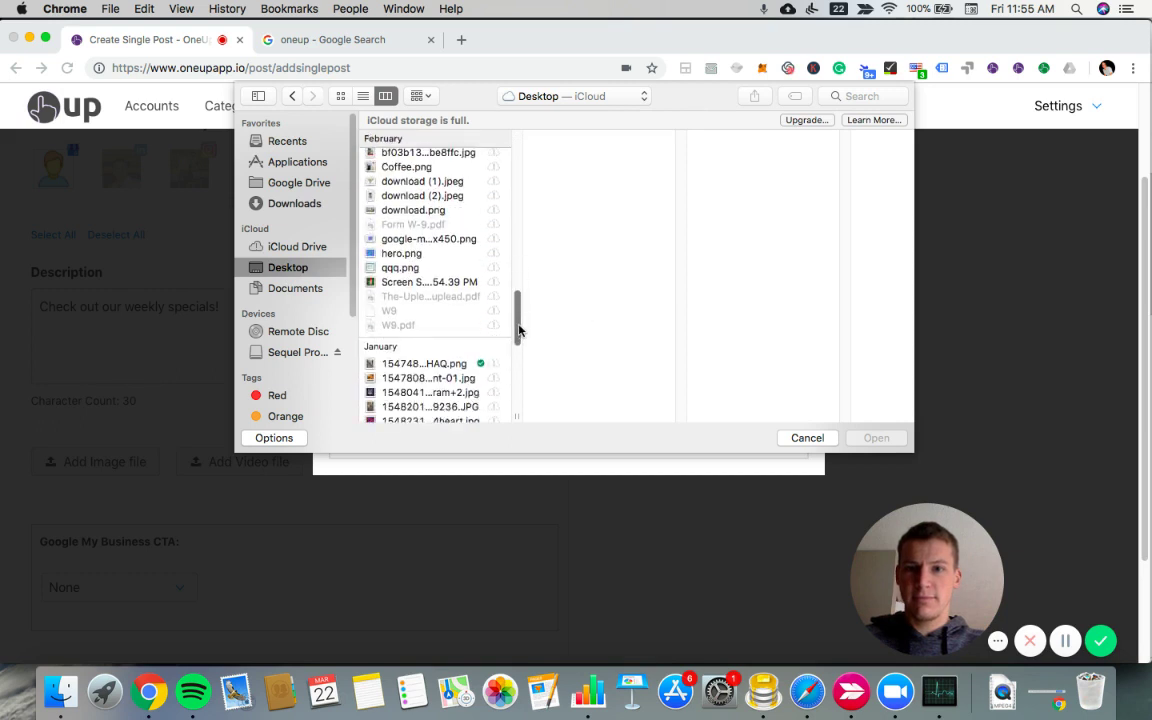
scroll(517, 365, down, 5)
click(428, 364)
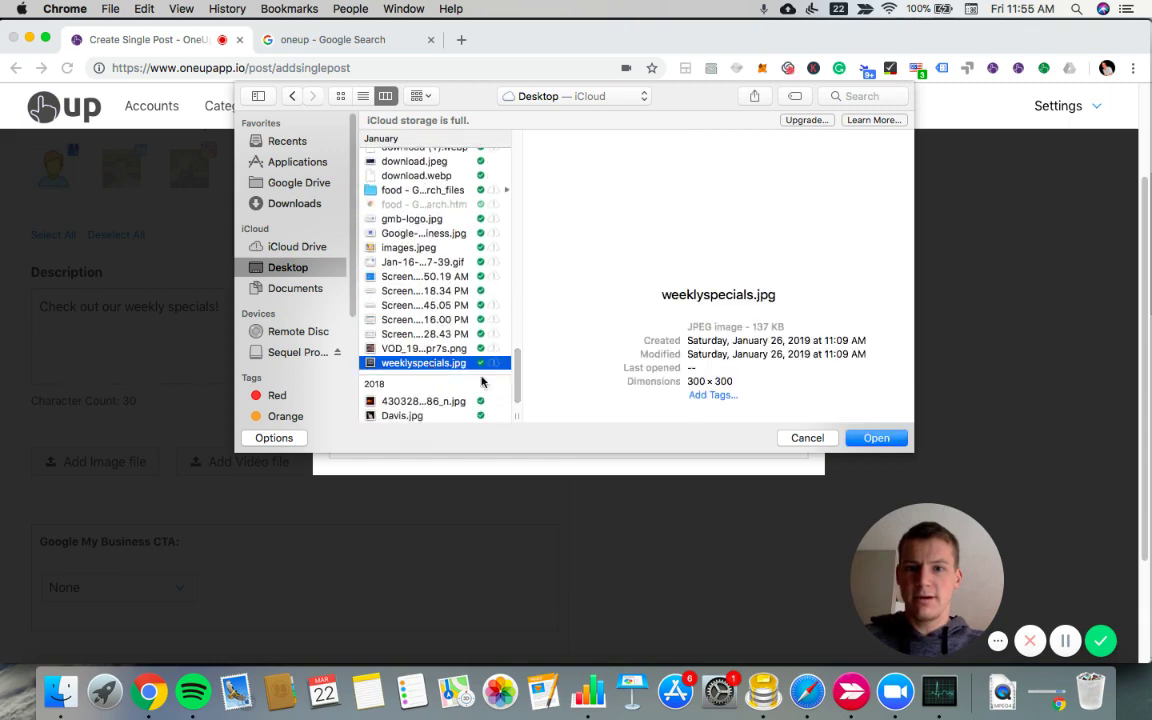
click(876, 437)
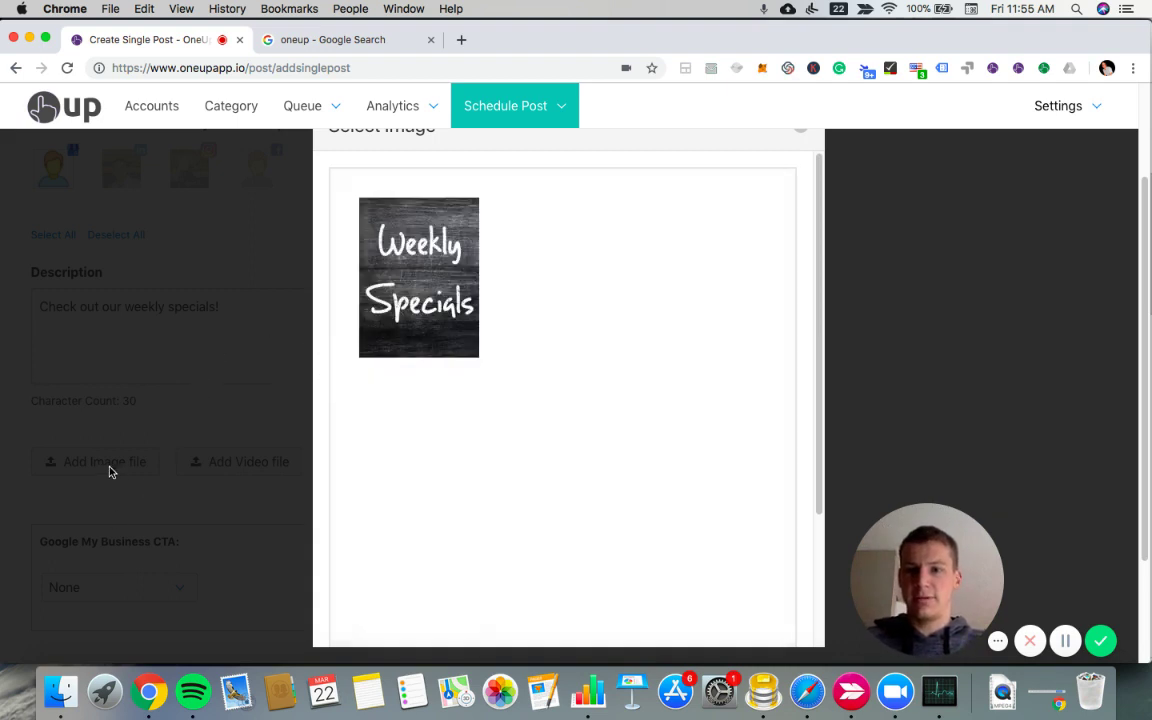
click(97, 408)
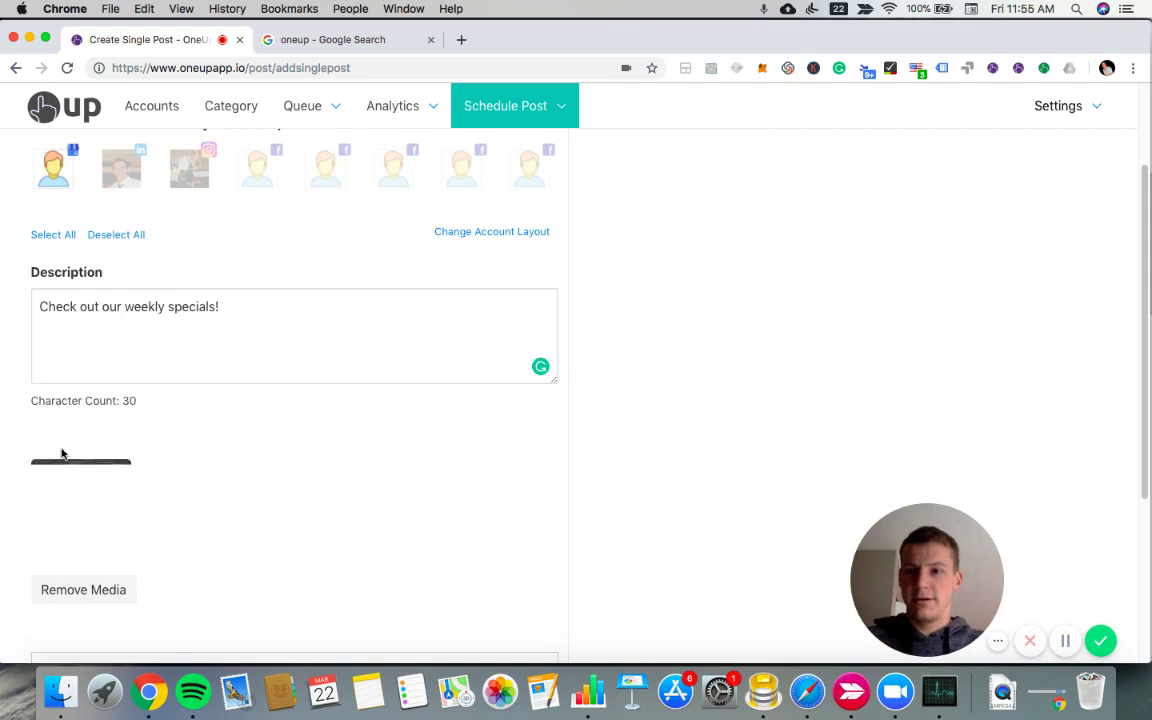
Add a Learn More call-to-action button whose link is mywebsite.com.
scroll(125, 505, down, 2)
scroll(117, 481, down, 3)
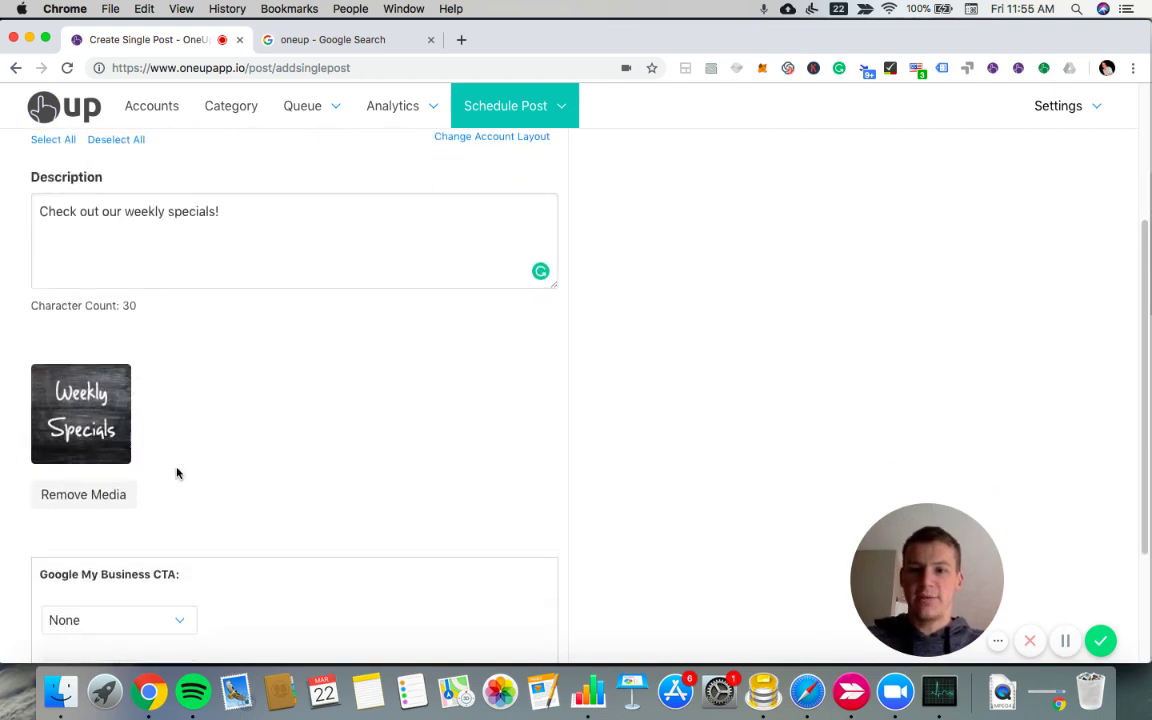
scroll(94, 545, down, 1)
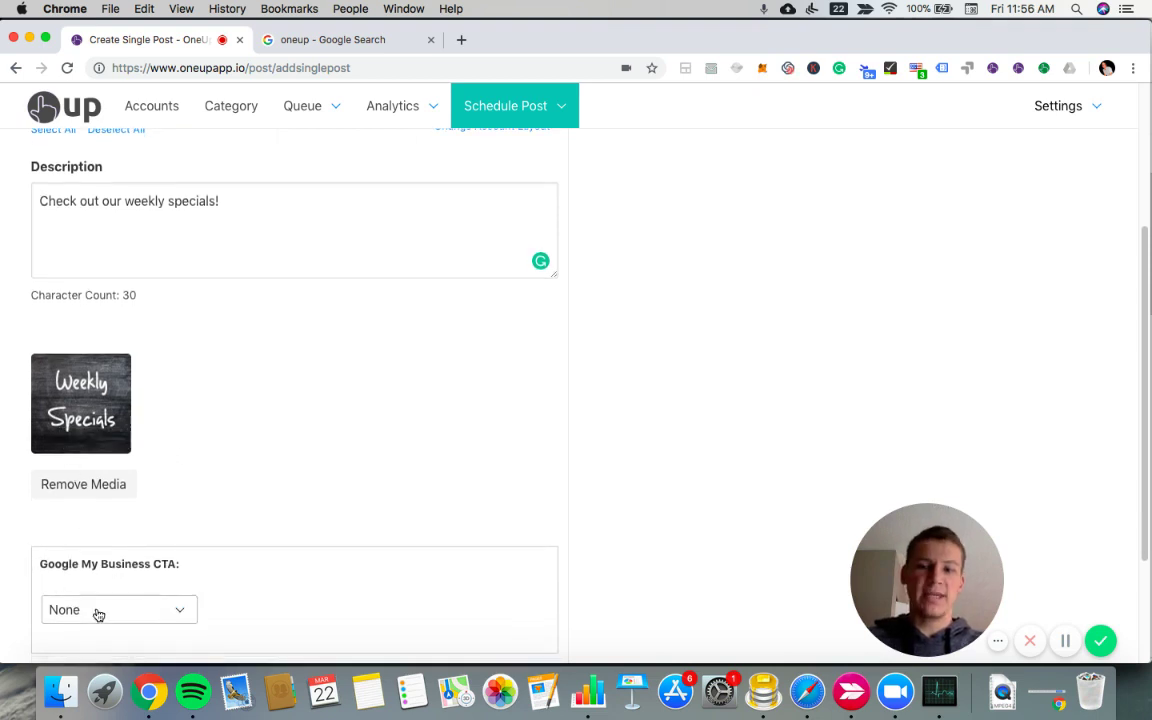
scroll(125, 590, down, 4)
click(146, 531)
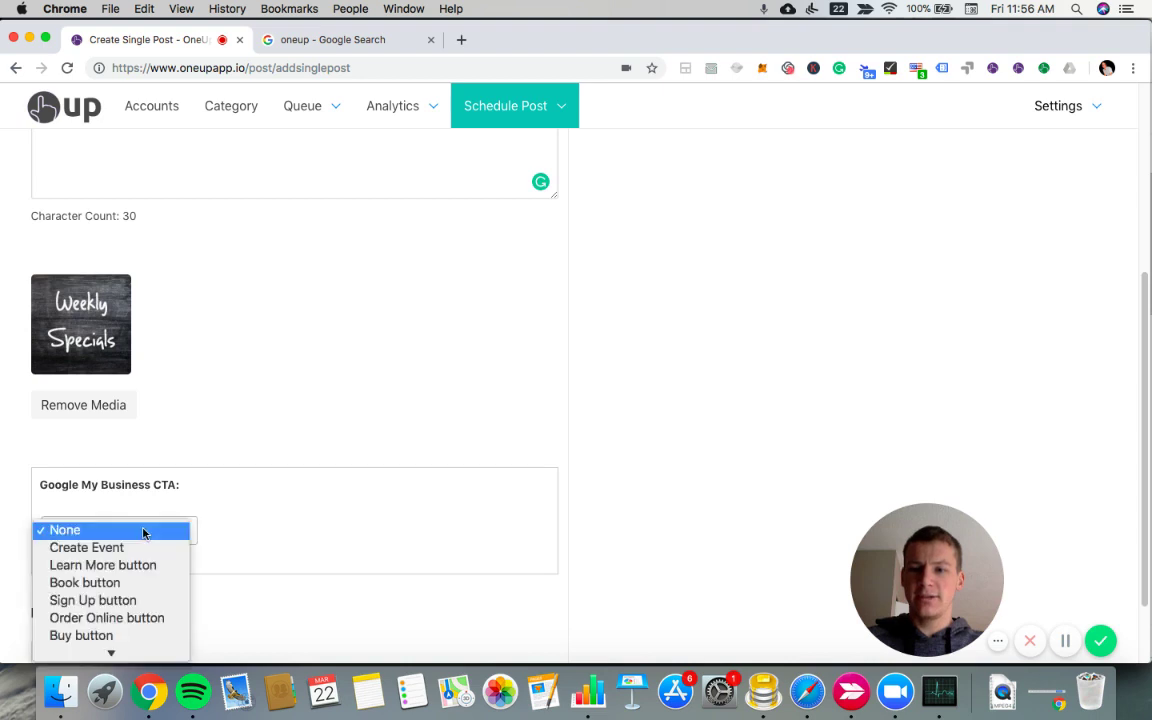
click(100, 568)
scroll(188, 551, down, 1)
scroll(188, 551, down, 1)
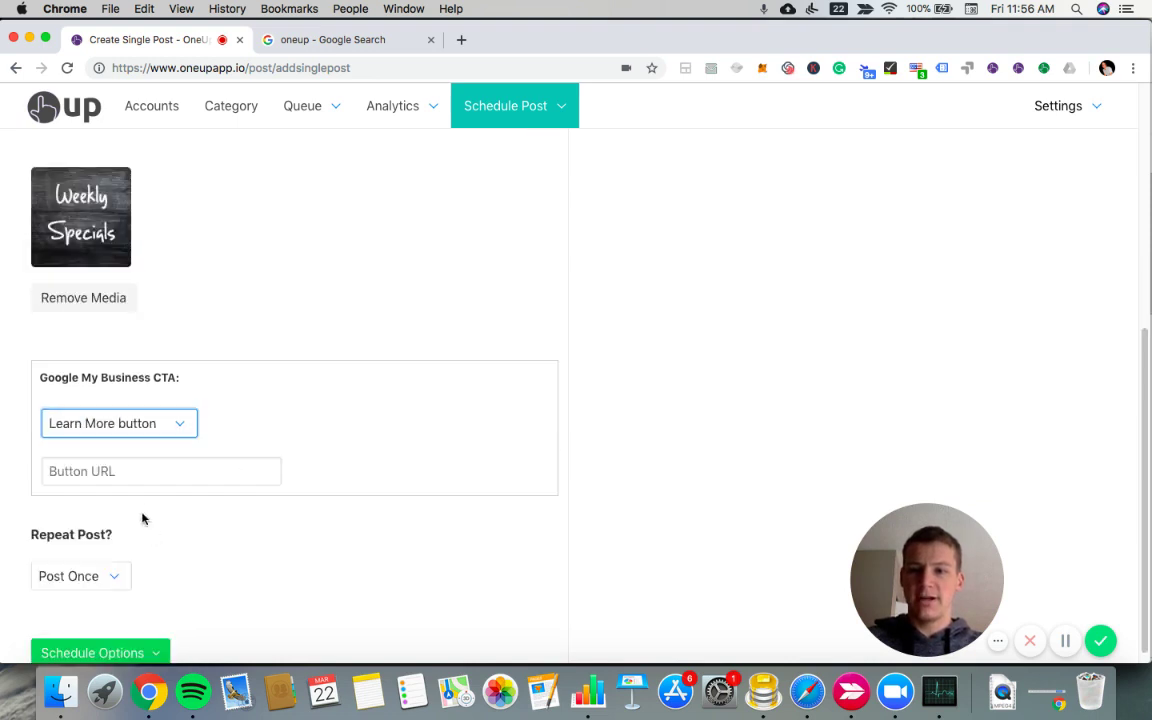
click(70, 470)
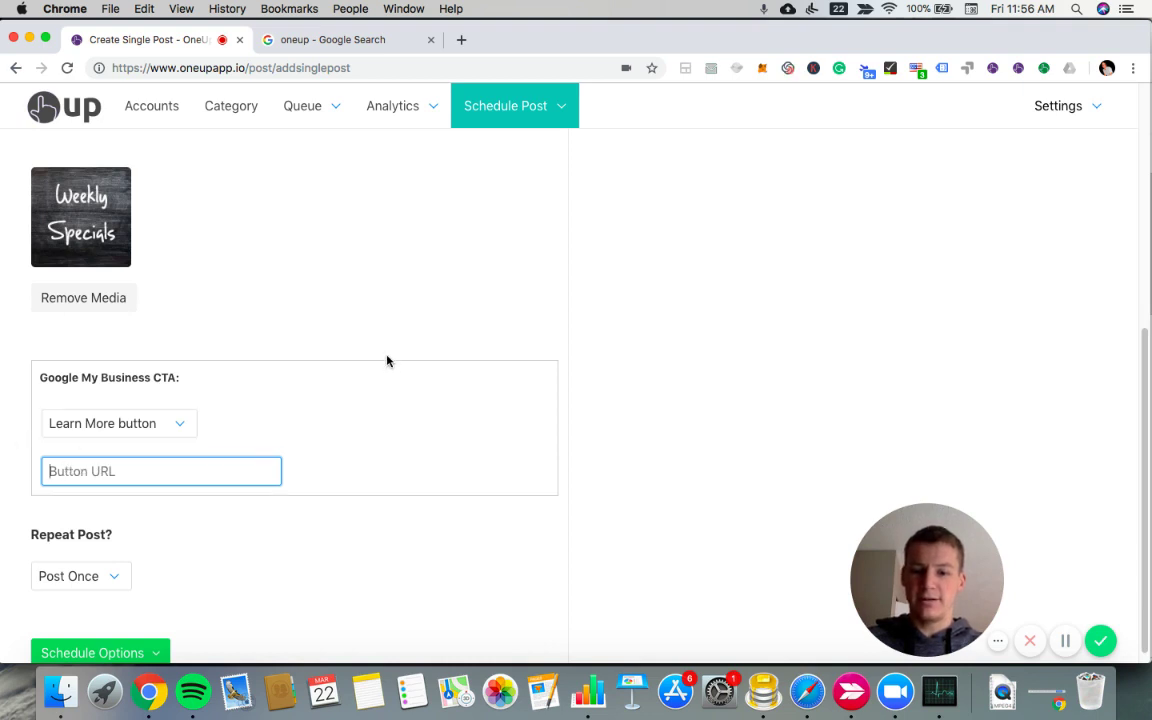
text(my)
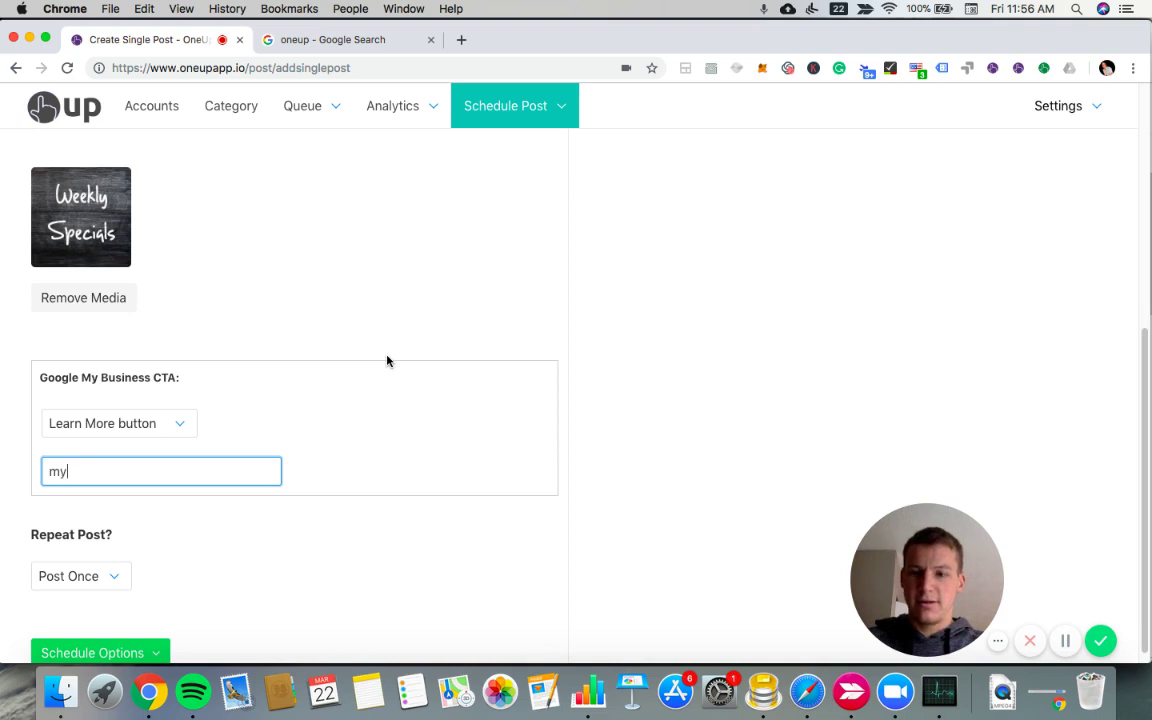
text(website.c)
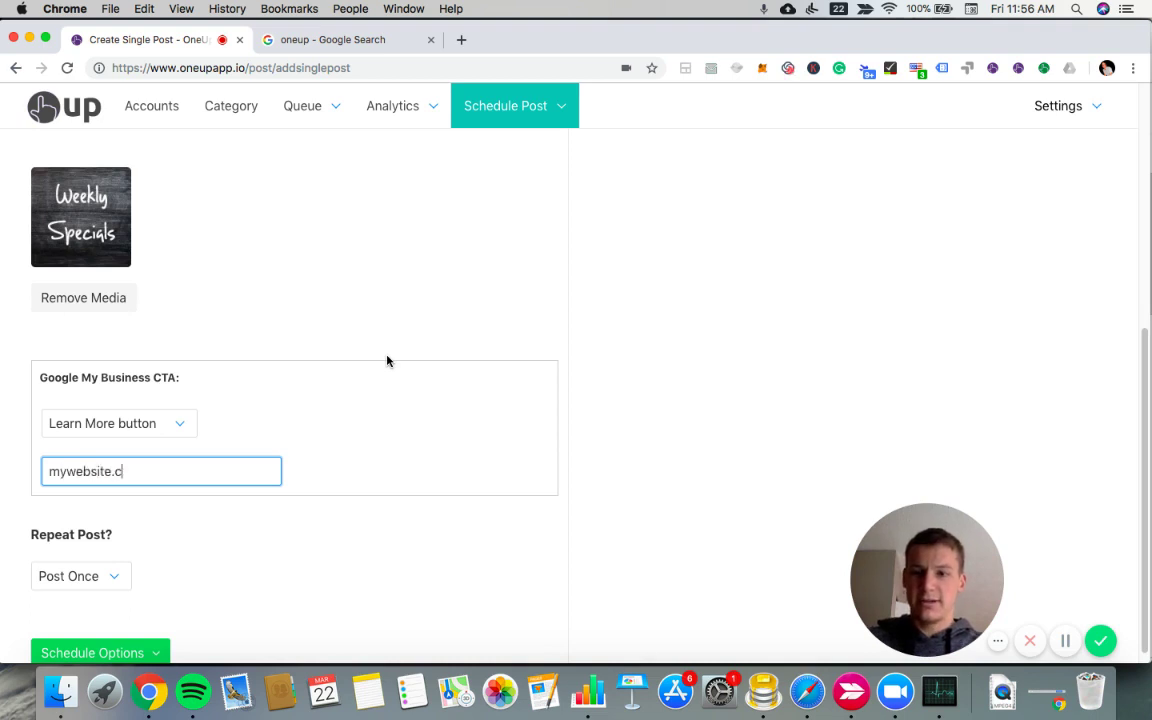
text(om)
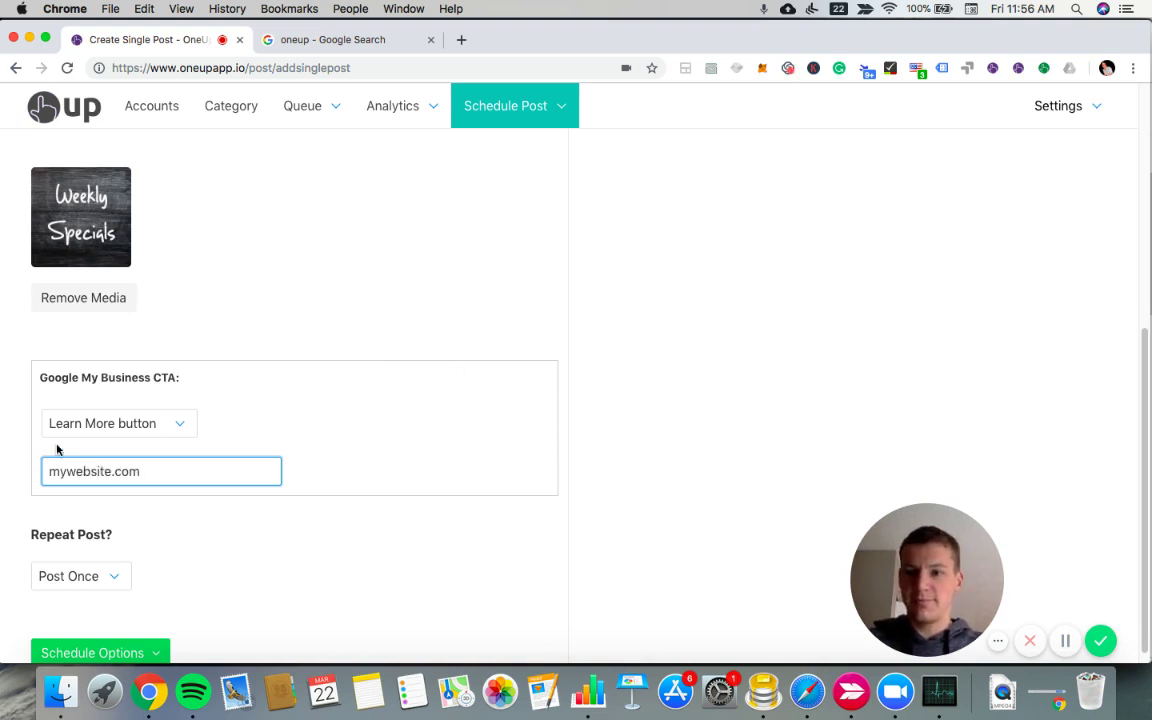
scroll(47, 449, down, 1)
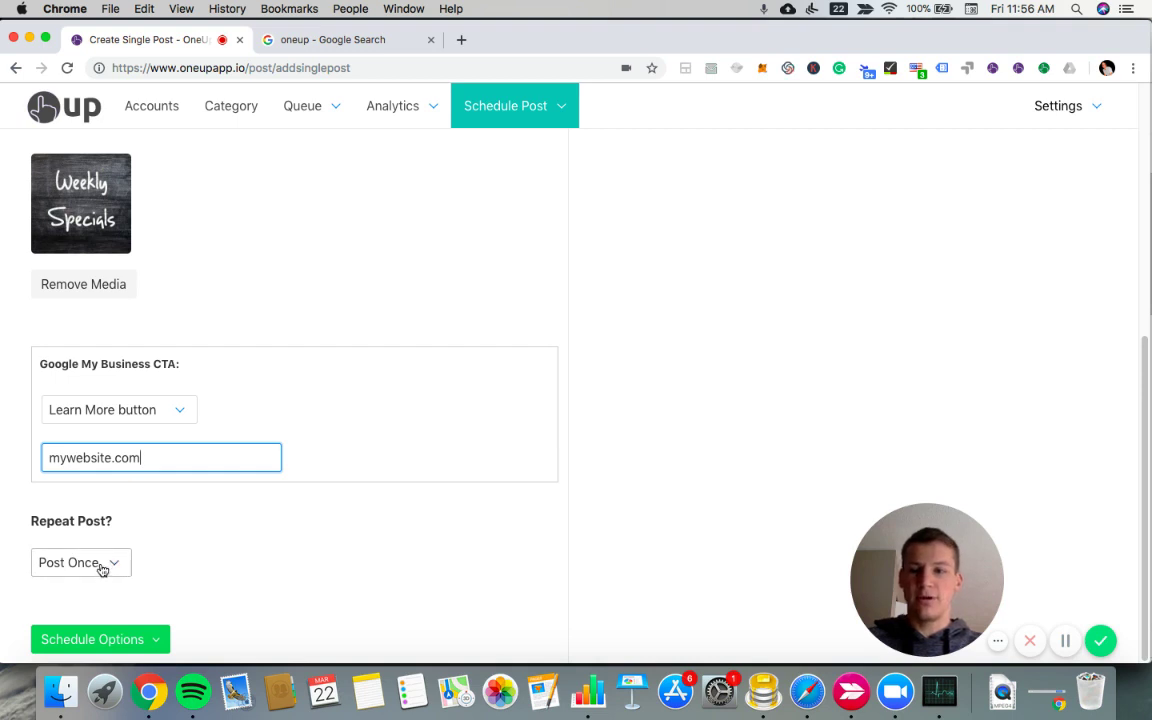
Turn on Repeat Post with a weekly repeat interval, after briefly trying monthly.
click(101, 570)
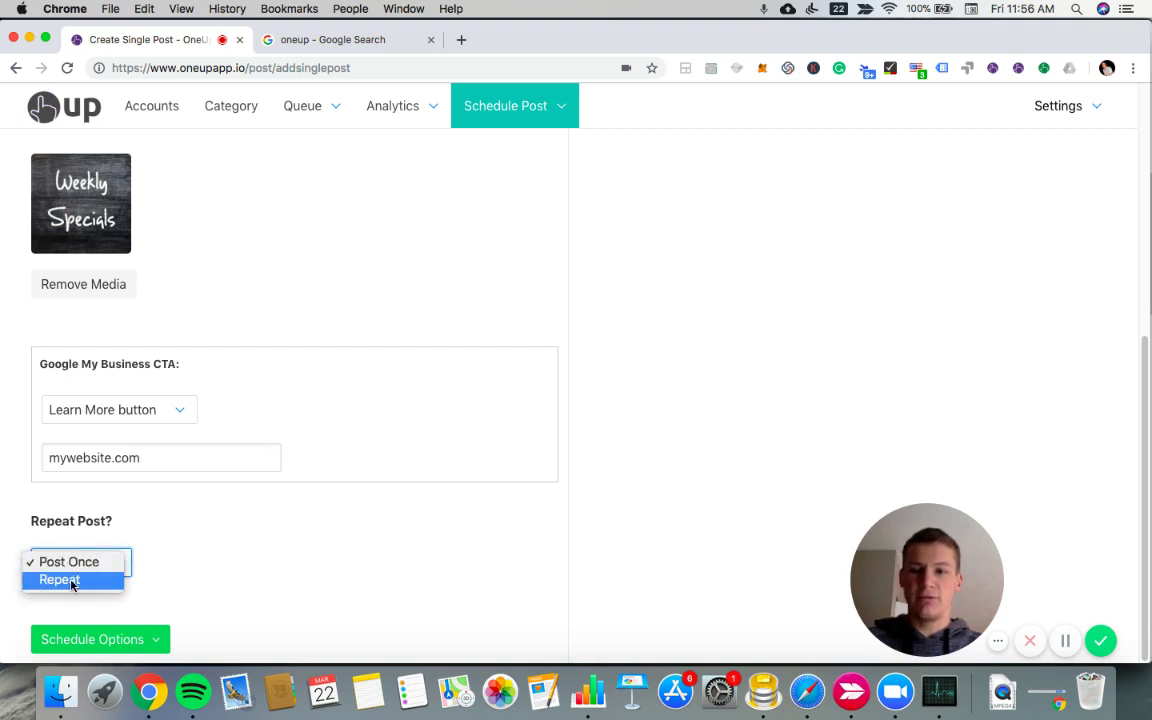
click(72, 581)
scroll(33, 492, down, 2)
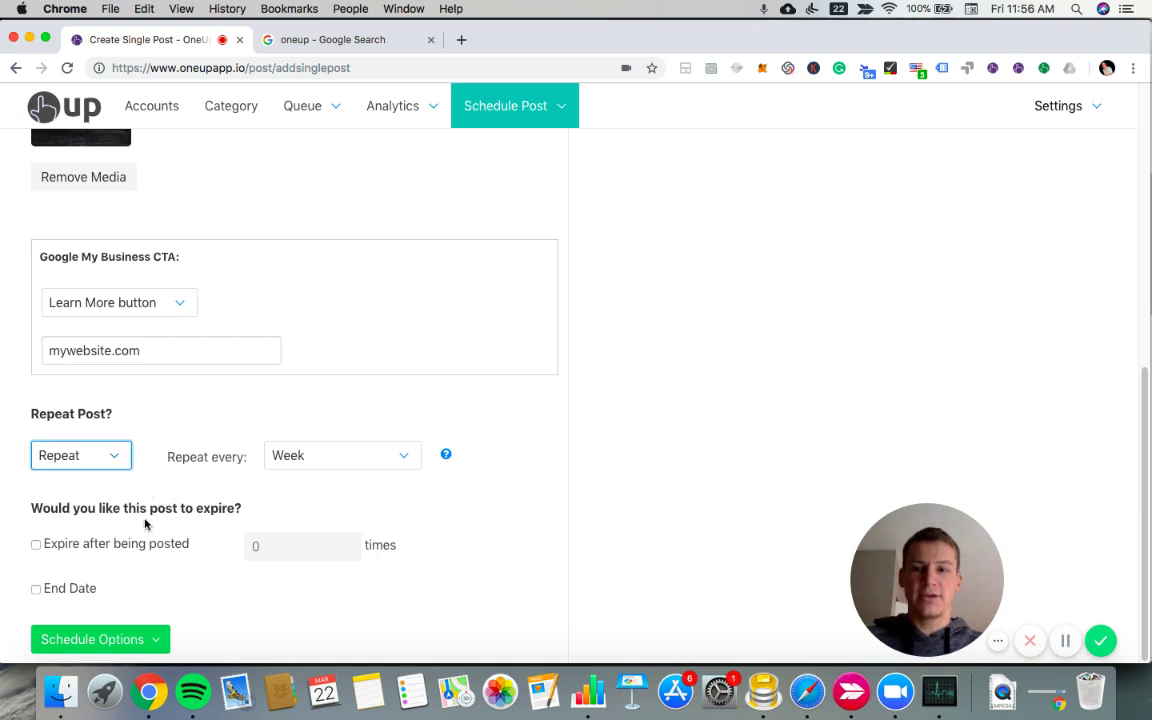
click(330, 460)
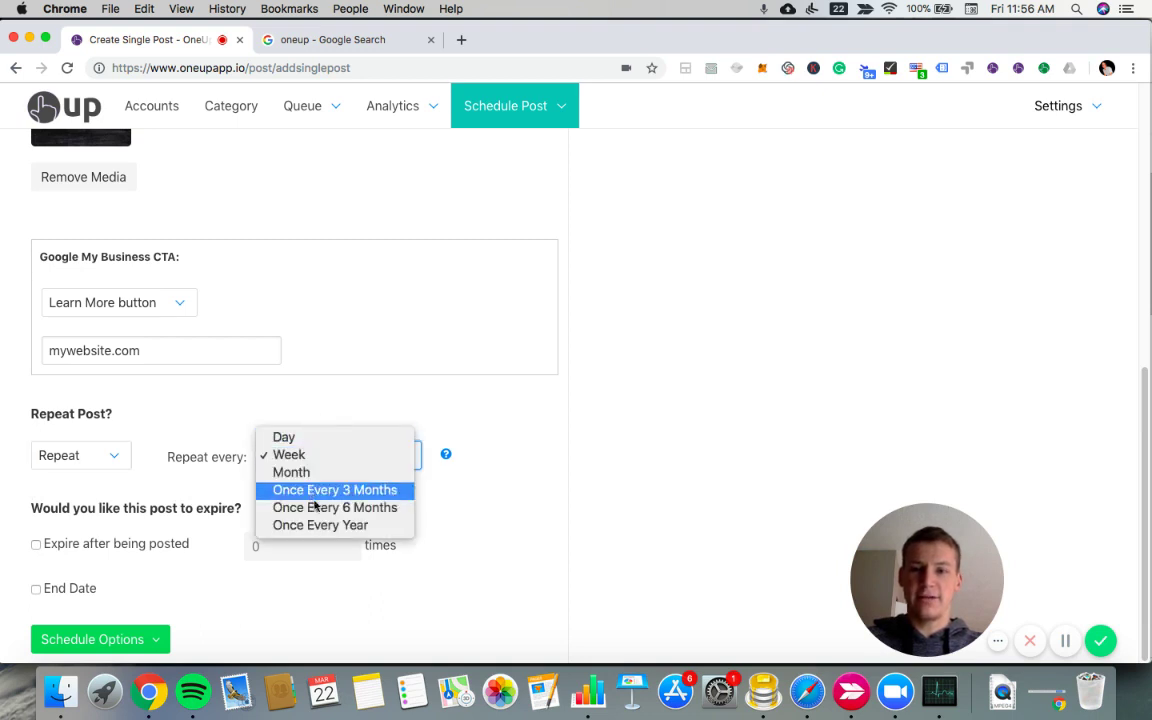
click(314, 473)
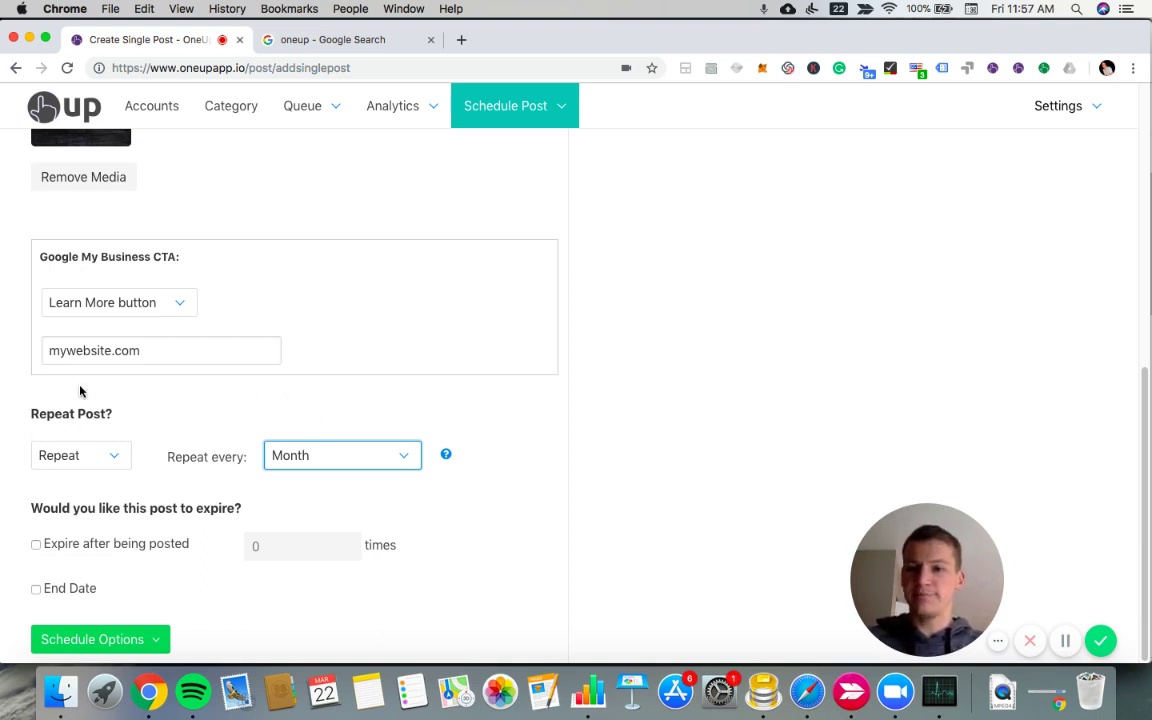
click(326, 461)
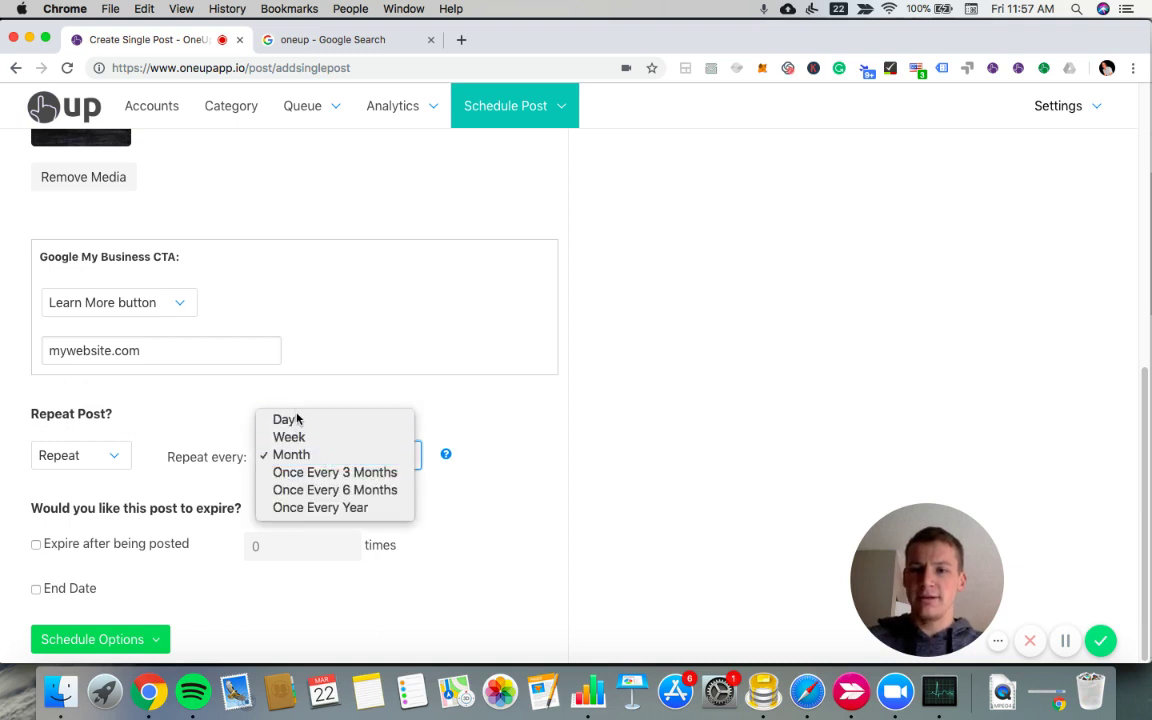
click(304, 443)
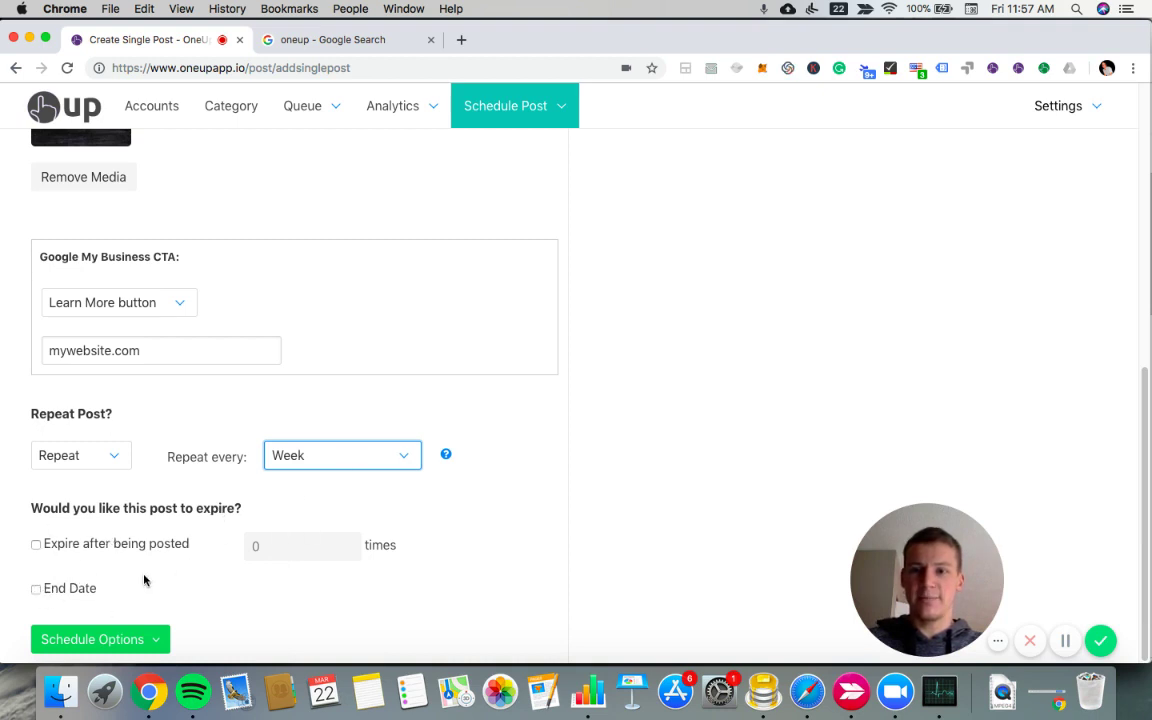
click(105, 640)
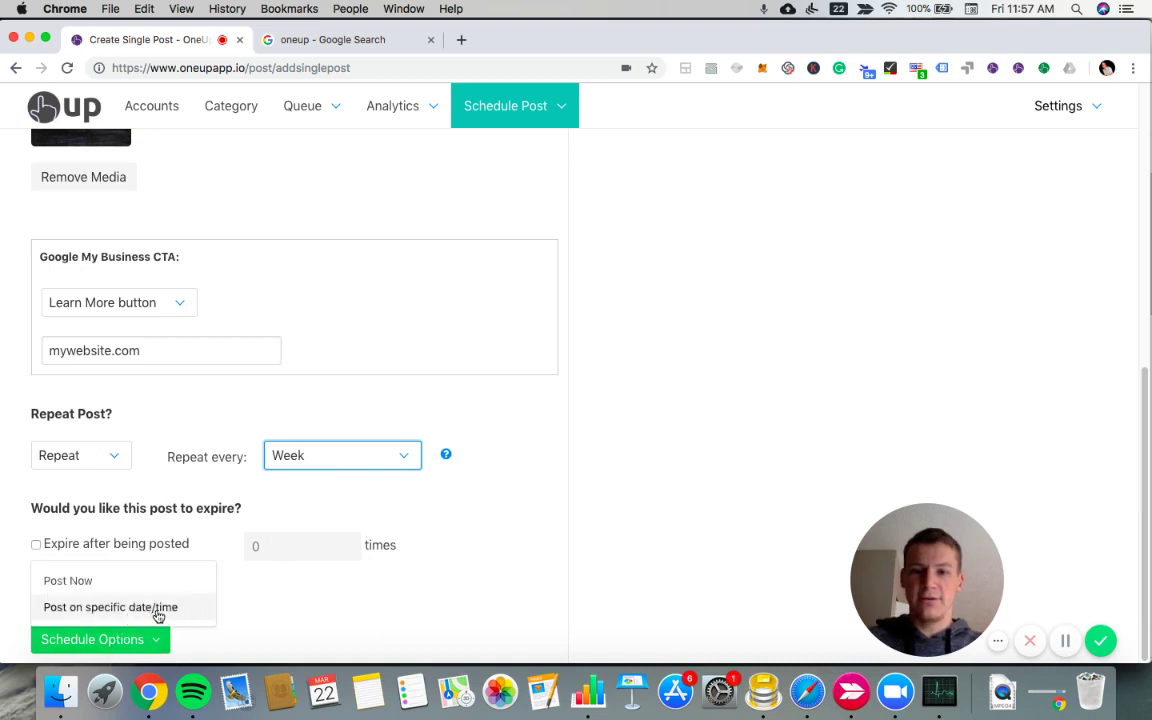
Publish the post now and scroll the queue down to the Weekly Specials post.
click(88, 584)
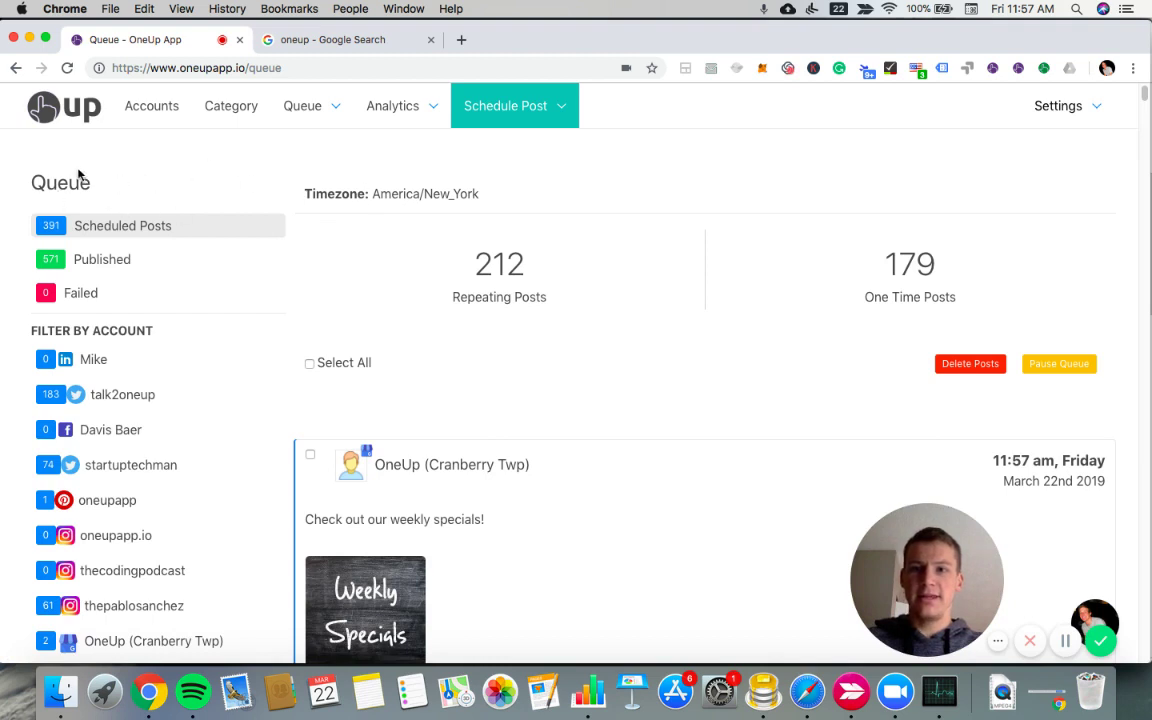
scroll(643, 404, down, 1)
scroll(641, 404, down, 3)
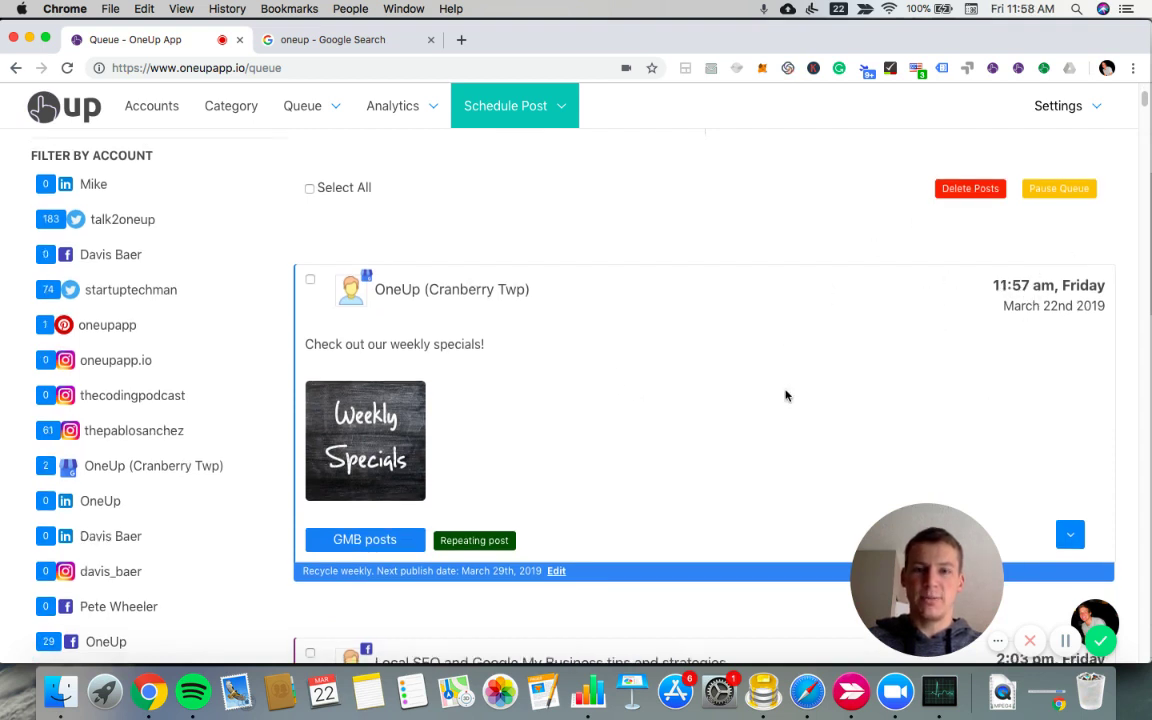
scroll(790, 396, down, 1)
scroll(601, 328, down, 1)
scroll(388, 588, down, 3)
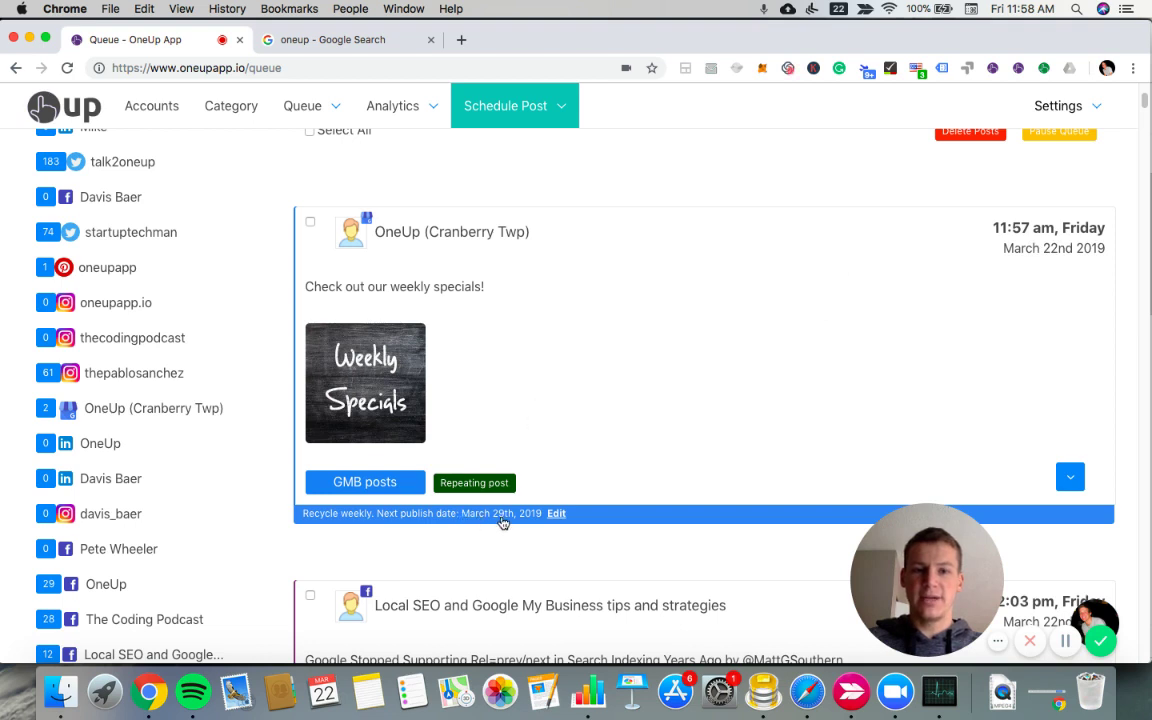
scroll(592, 431, down, 1)
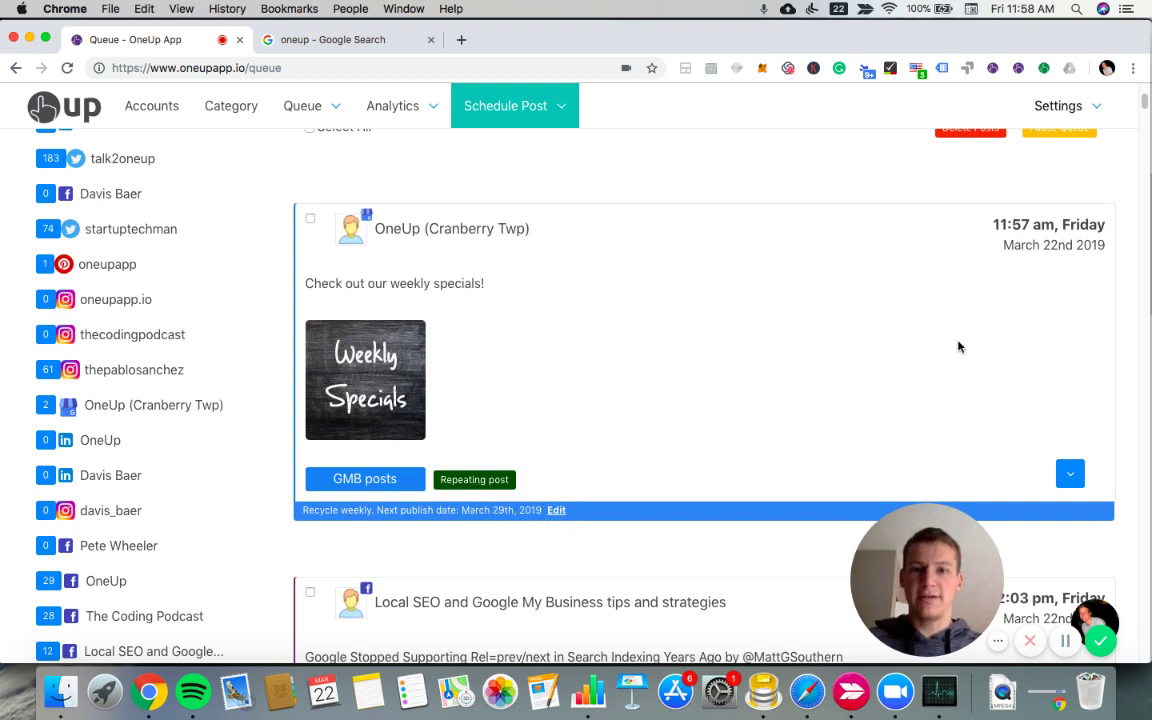
Show the Weekly Specials post's Edit/Delete action menu and dismiss it without changes.
click(1071, 475)
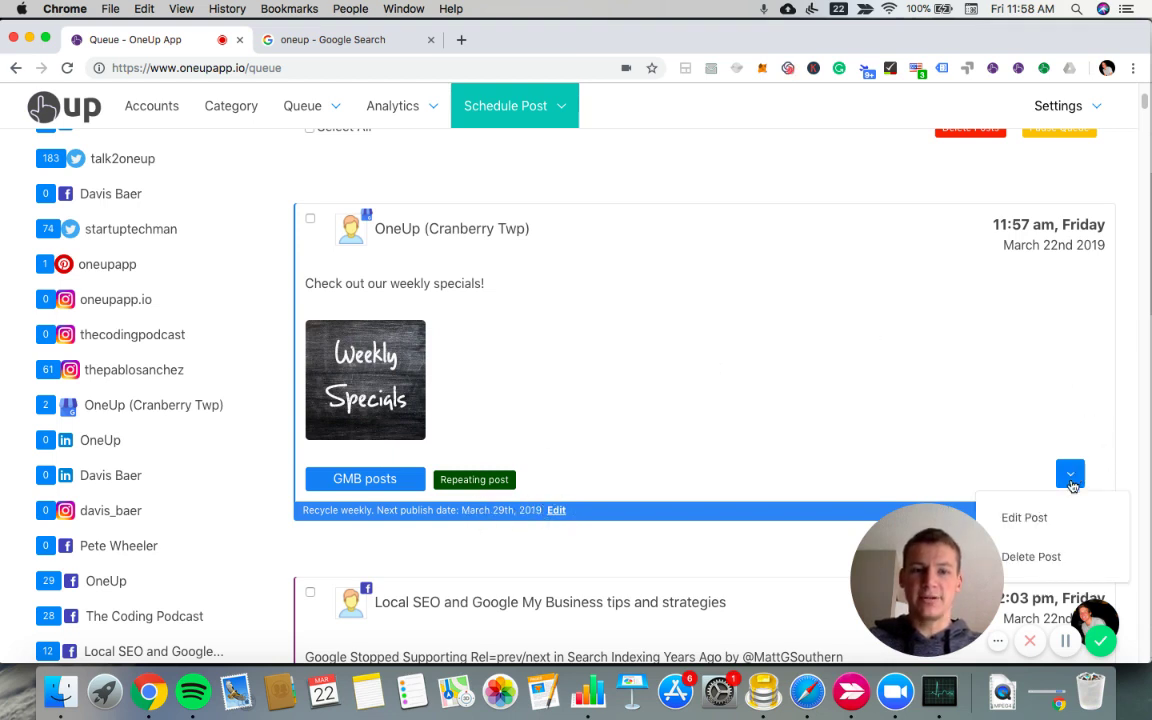
click(435, 263)
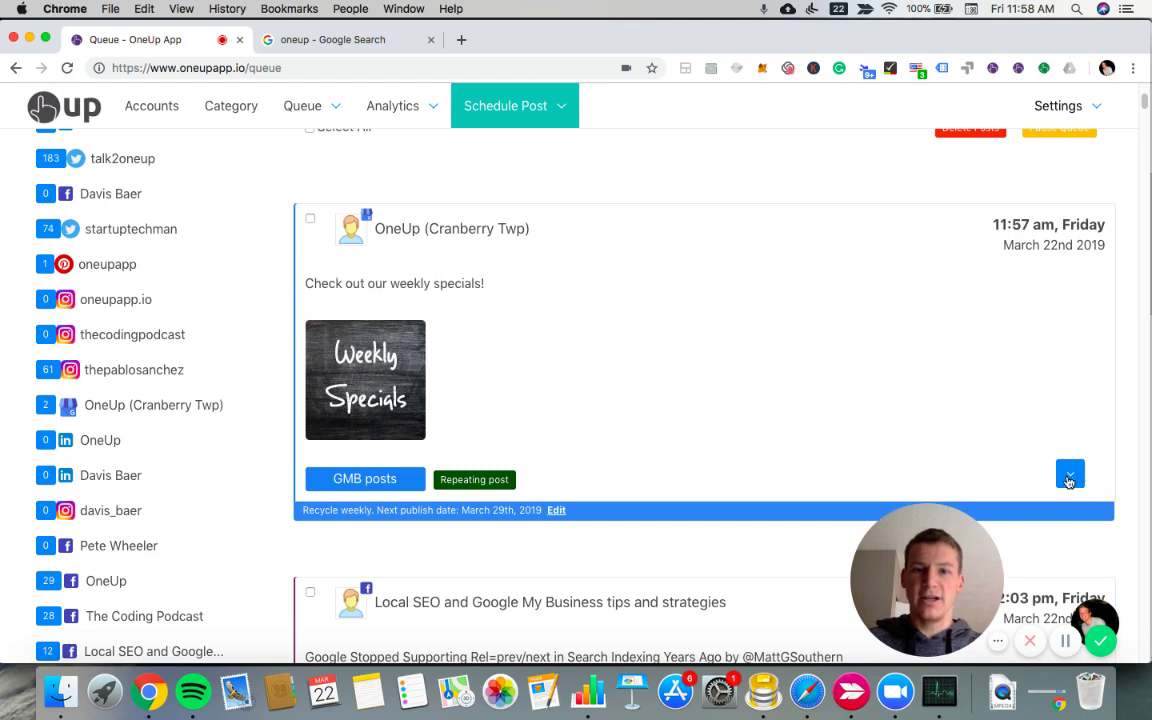
click(1068, 475)
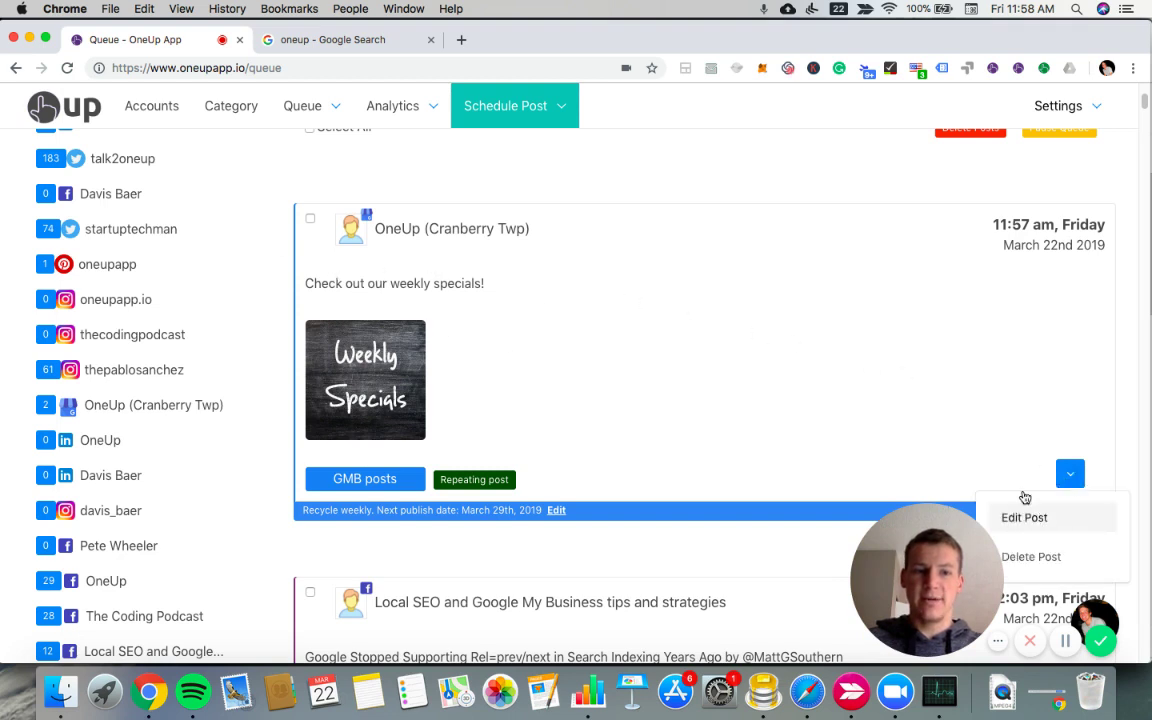
click(689, 375)
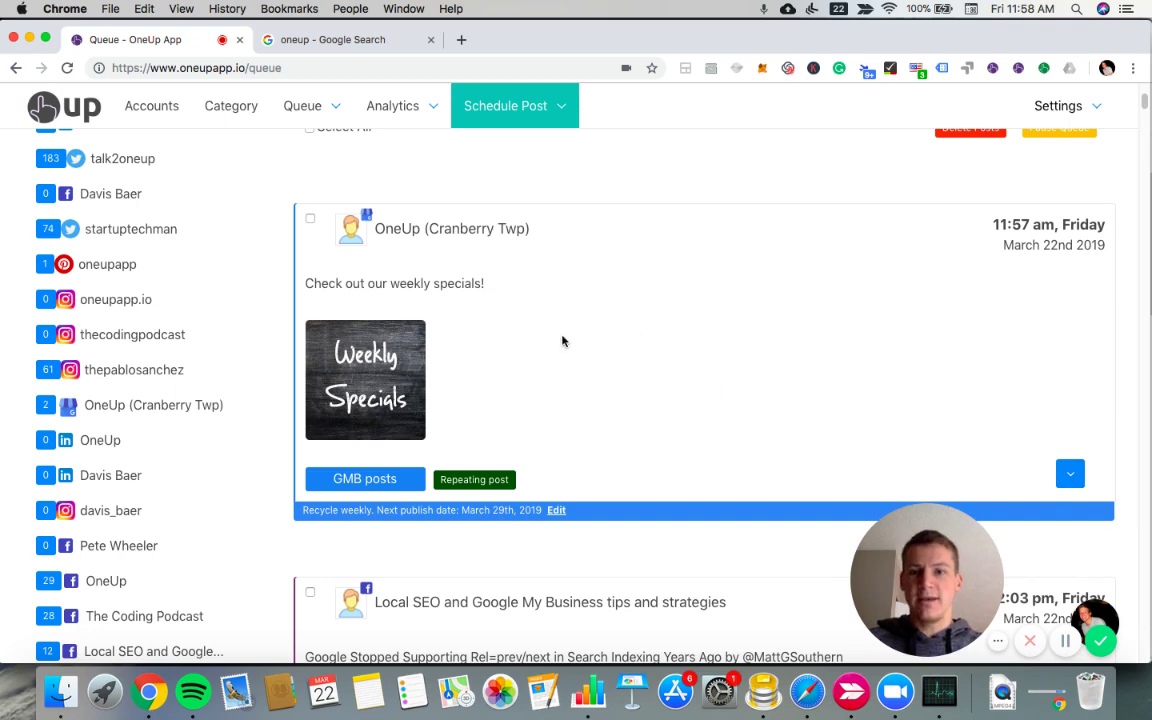
scroll(447, 240, up, 1)
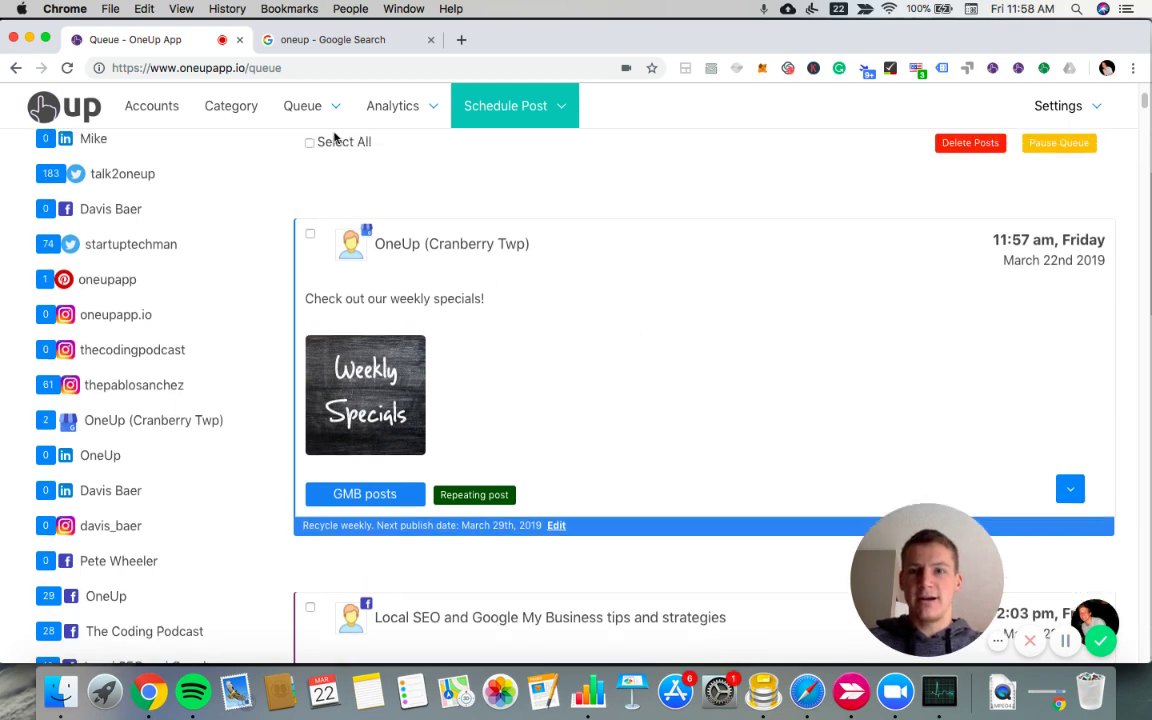
Rerun the Google search for 'oneup' and view the live Weekly Specials post in the profile.
click(338, 40)
scroll(100, 185, up, 2)
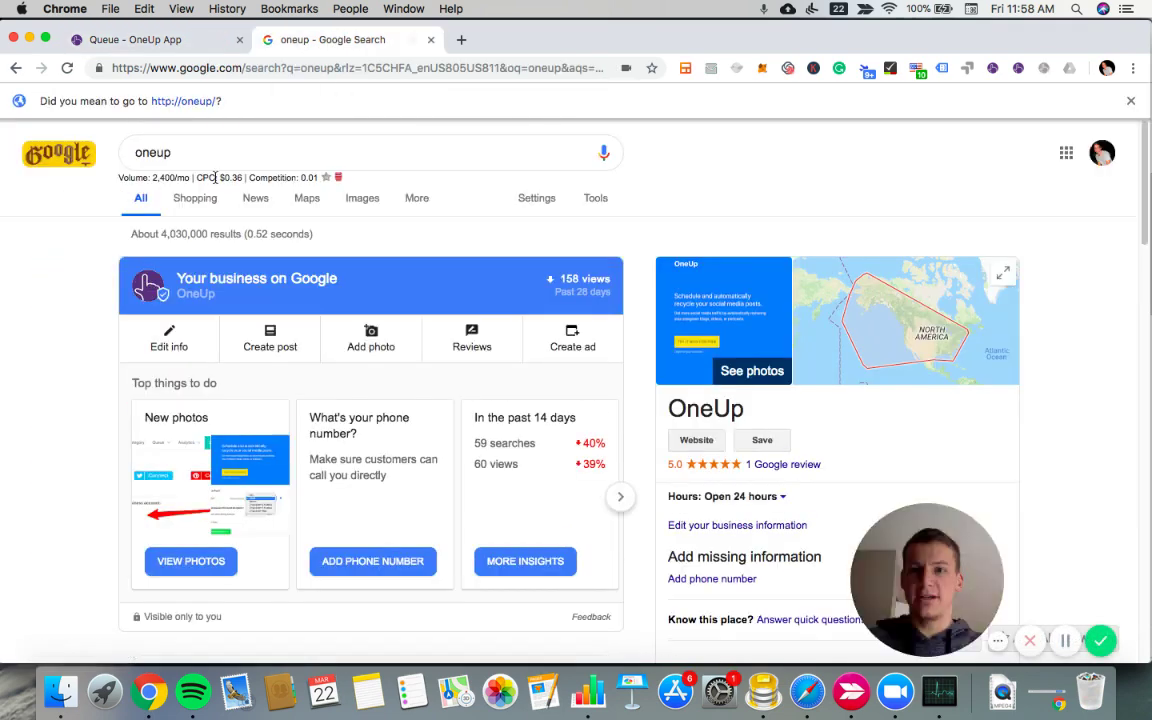
click(225, 154)
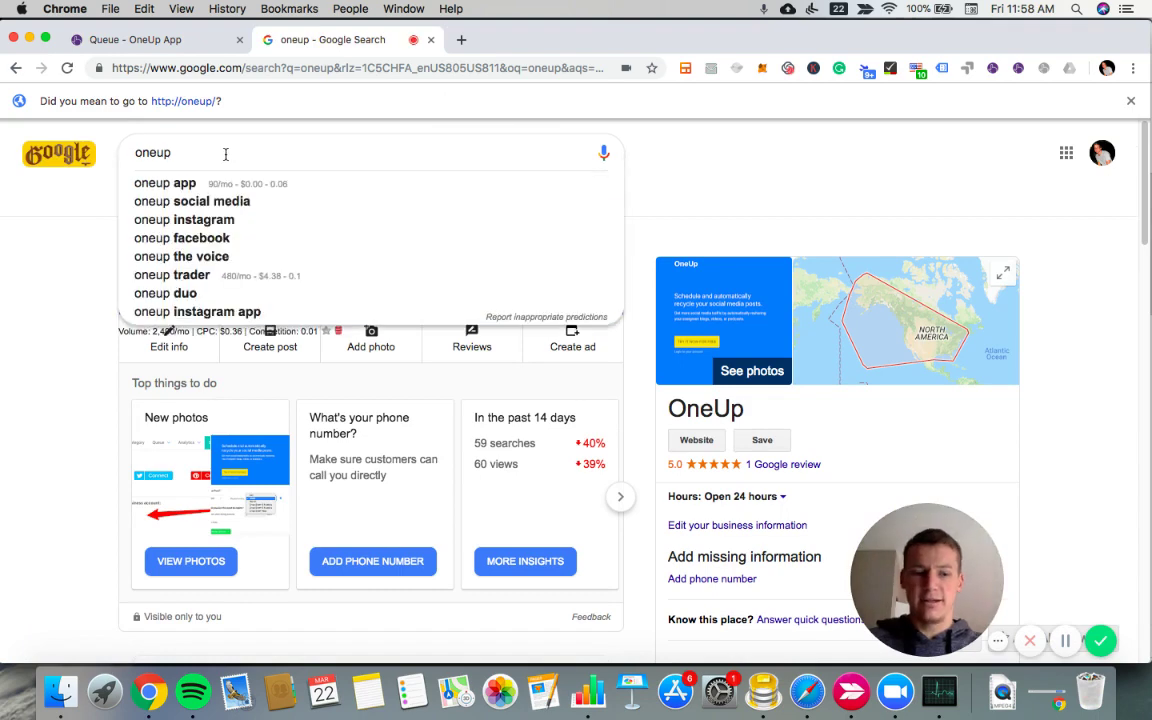
key(Return)
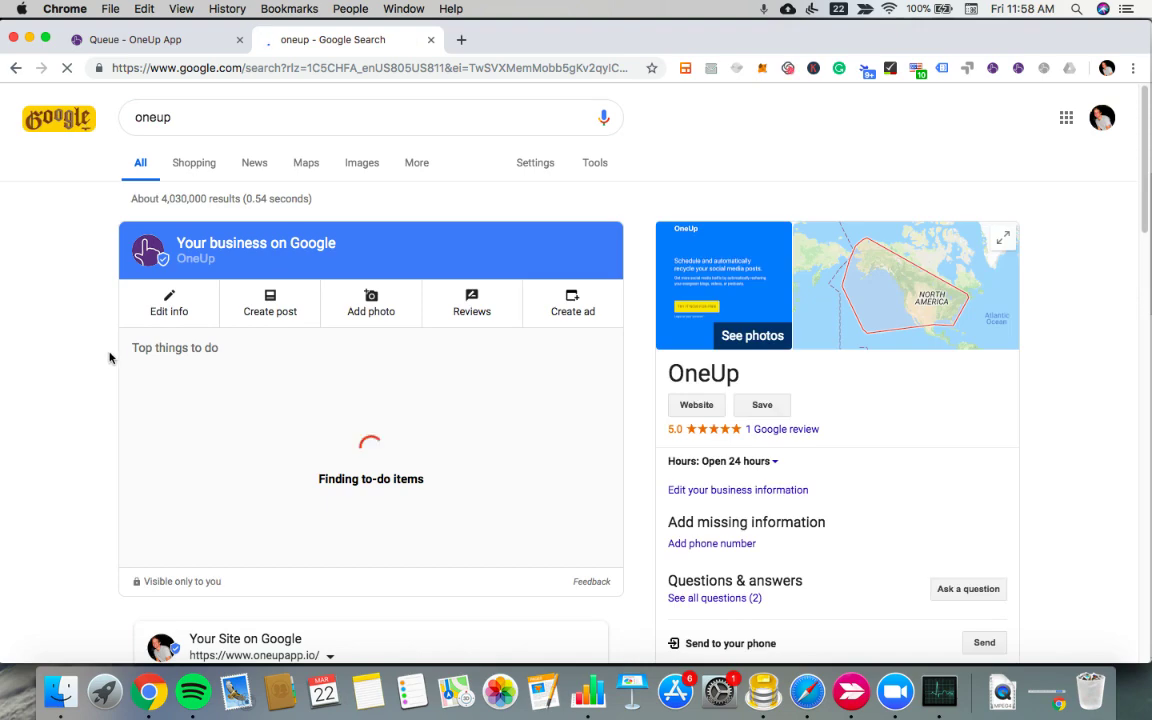
scroll(110, 357, down, 10)
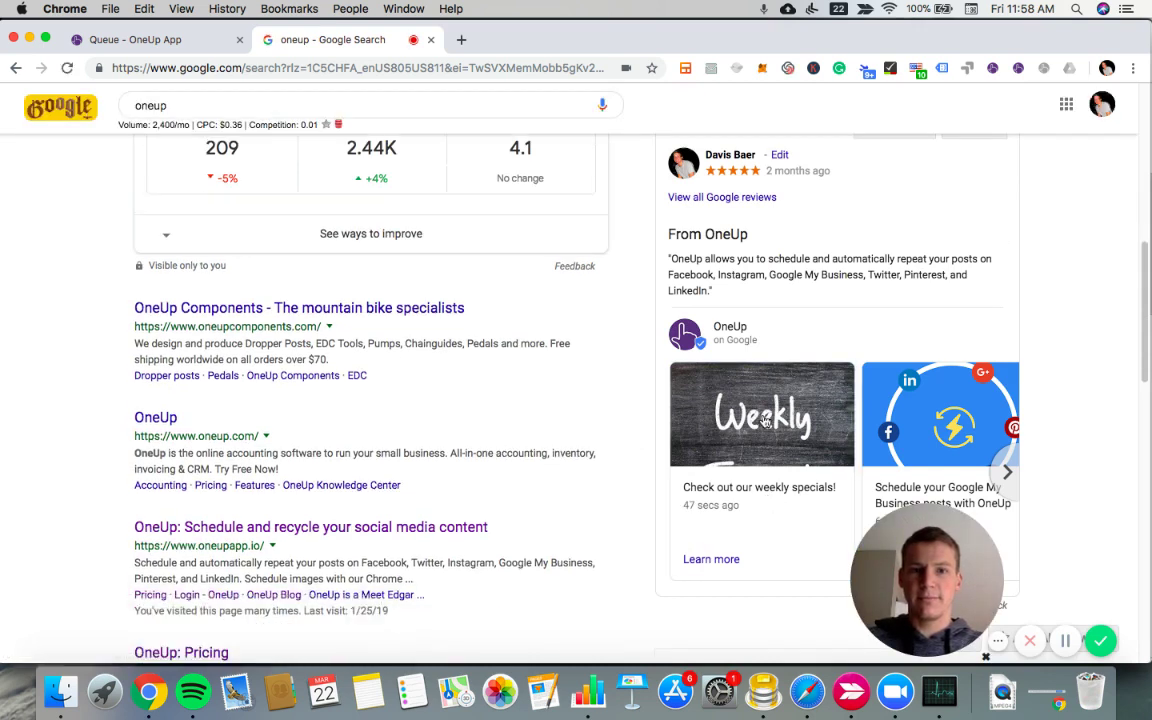
click(773, 502)
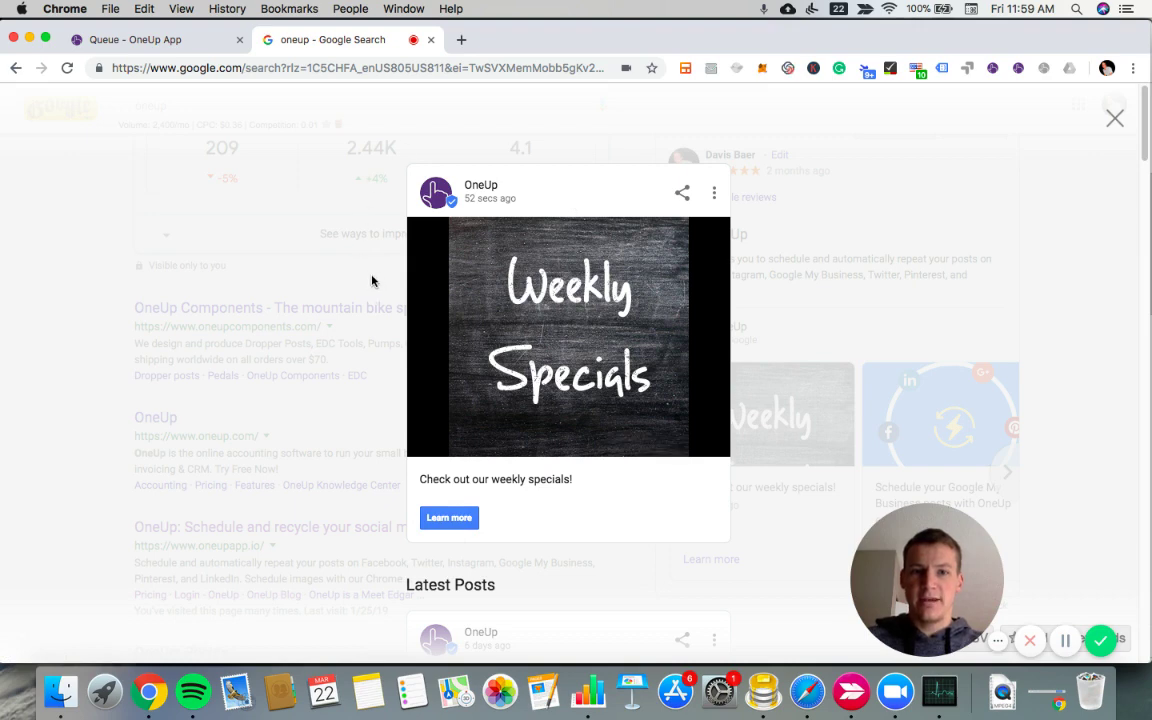
key(Escape)
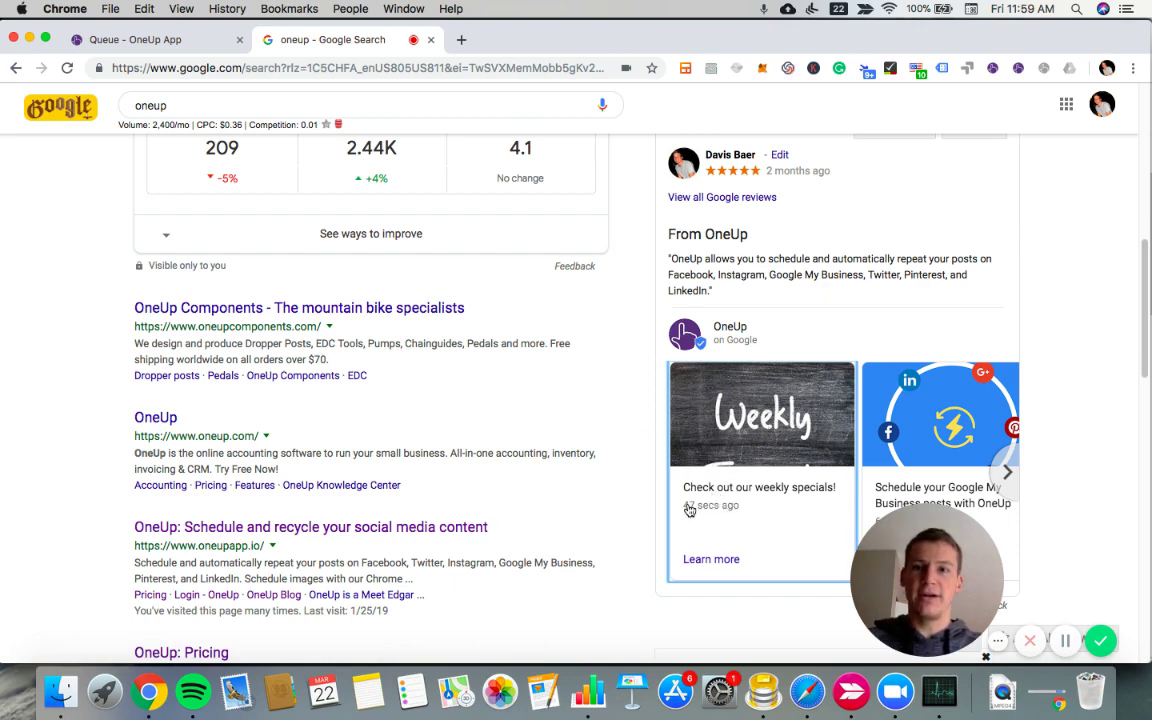
Go back to OneUp and open the Auto-post from RSS feeds page.
click(166, 42)
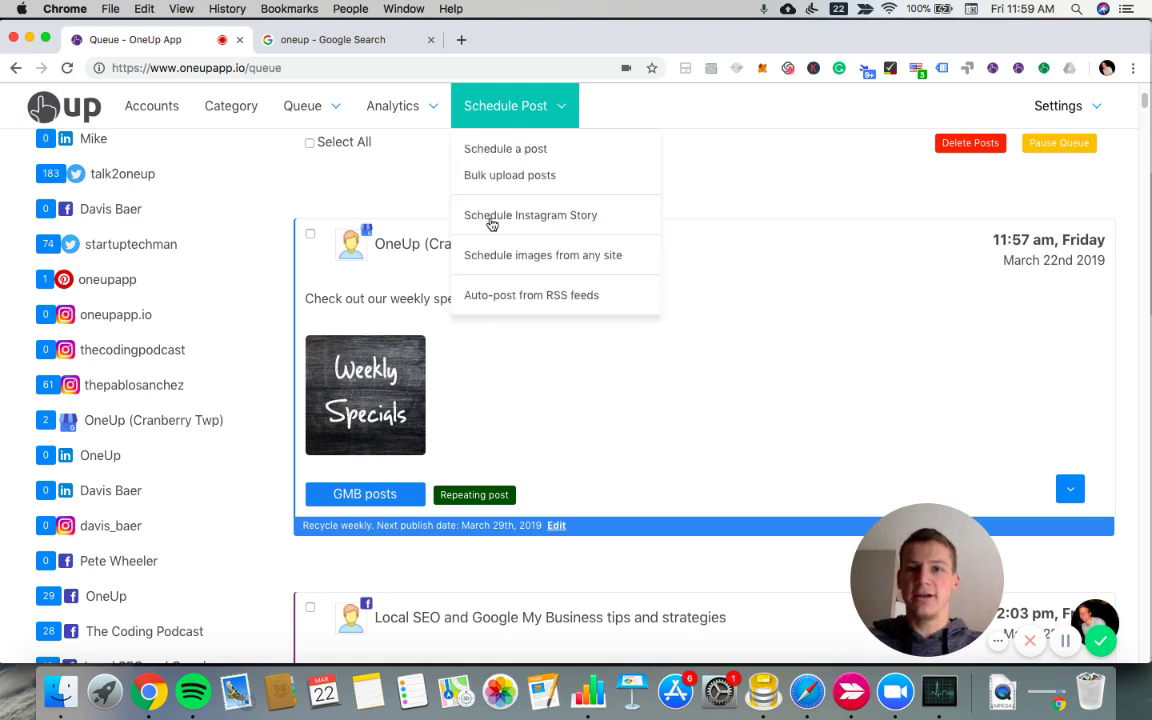
mouse_move(500, 102)
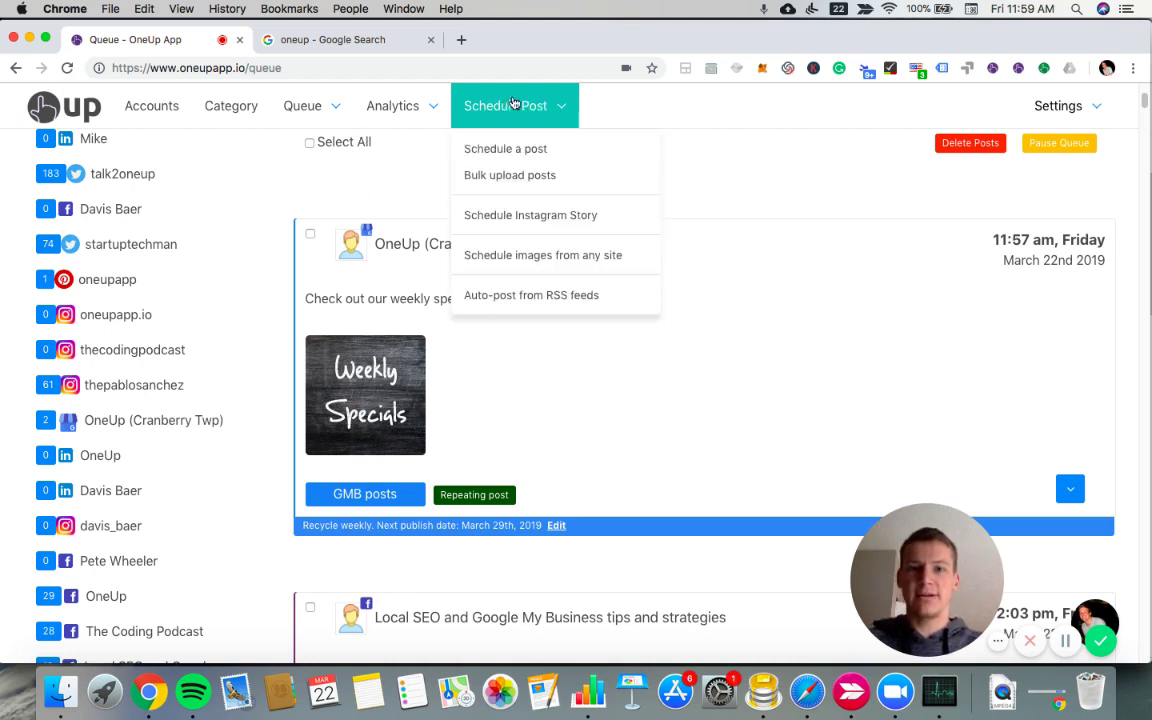
click(533, 300)
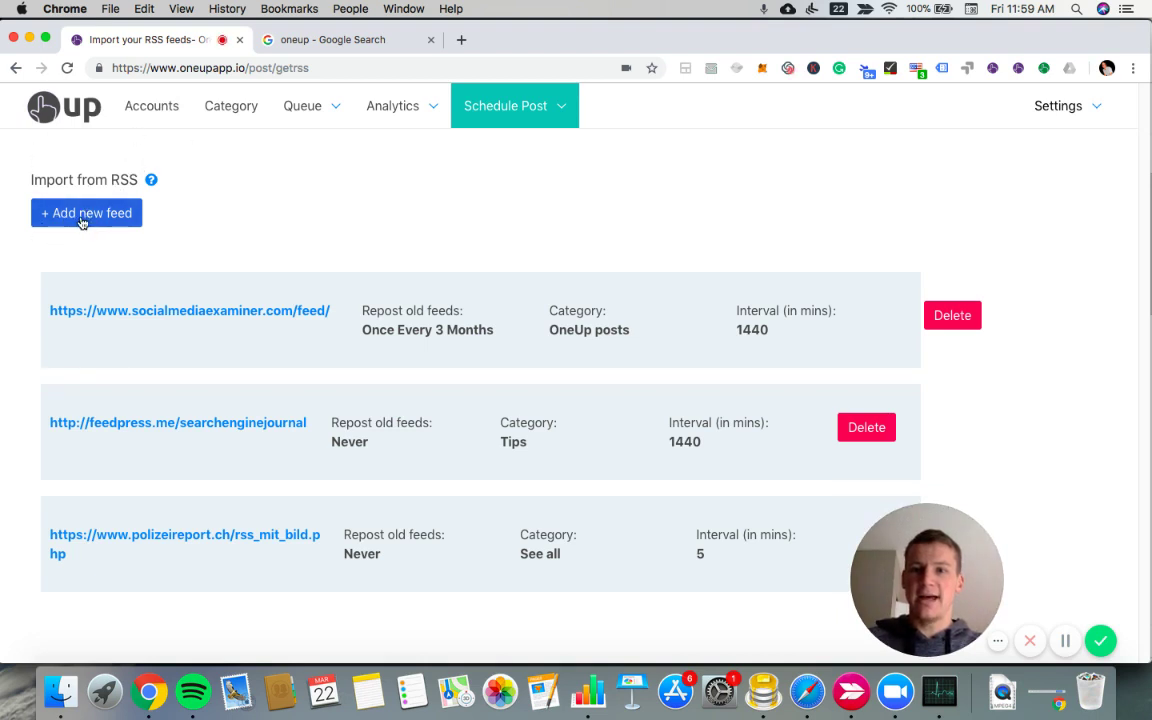
Add a new feed with URL hackernoon.com, category GMB posts, and the OneUp (Cranberry Twp) account.
click(82, 216)
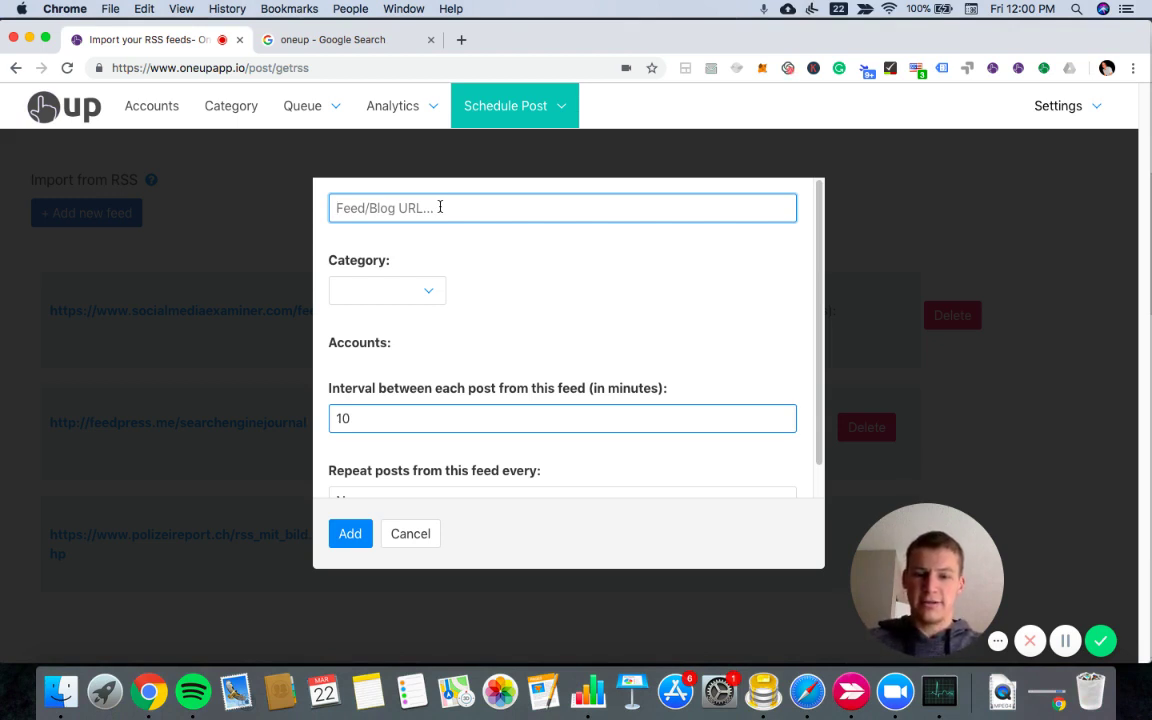
text(hackernoon.c)
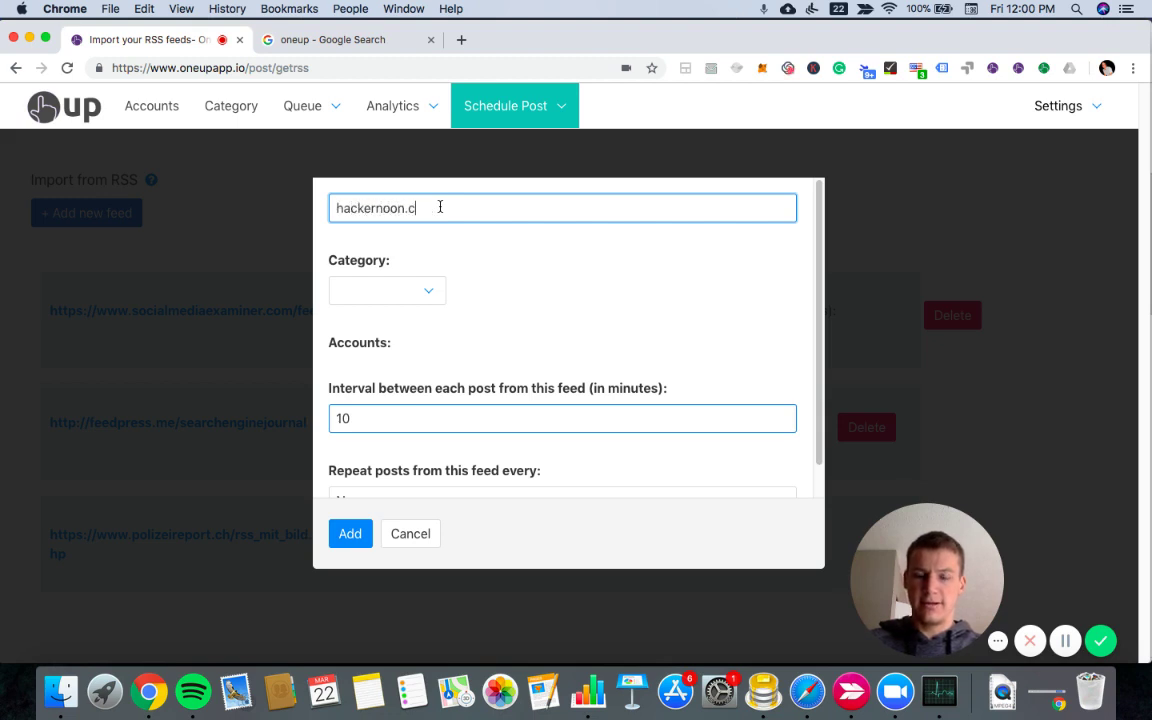
text(om)
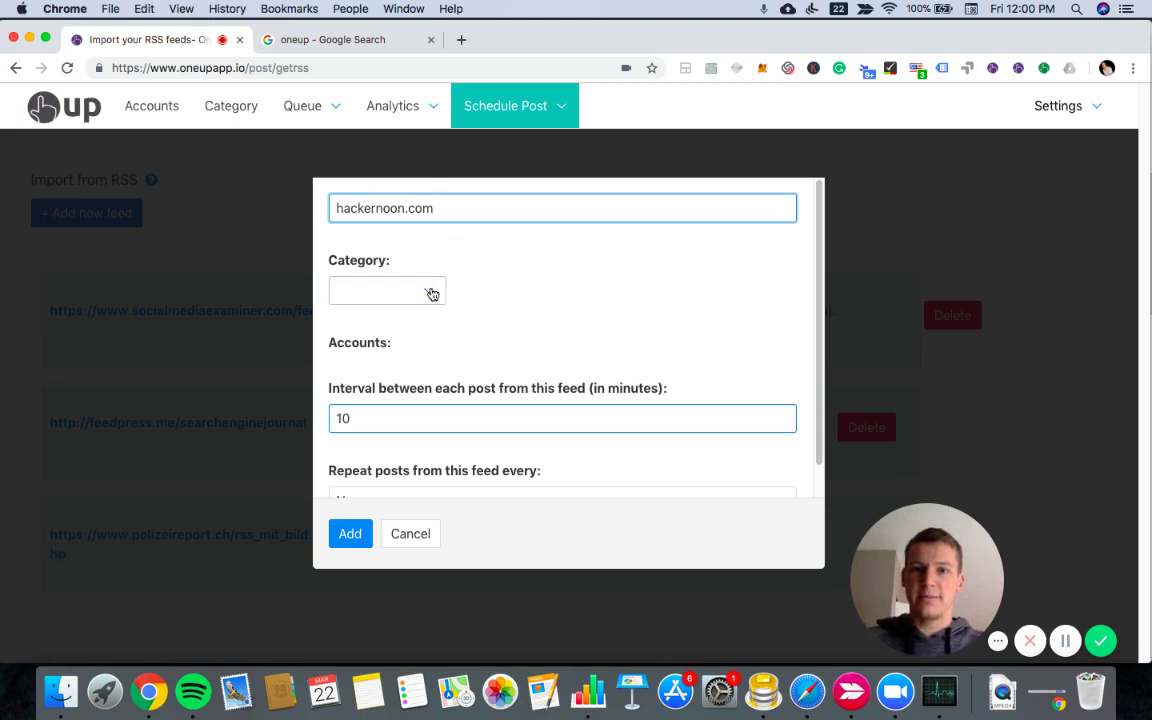
click(432, 292)
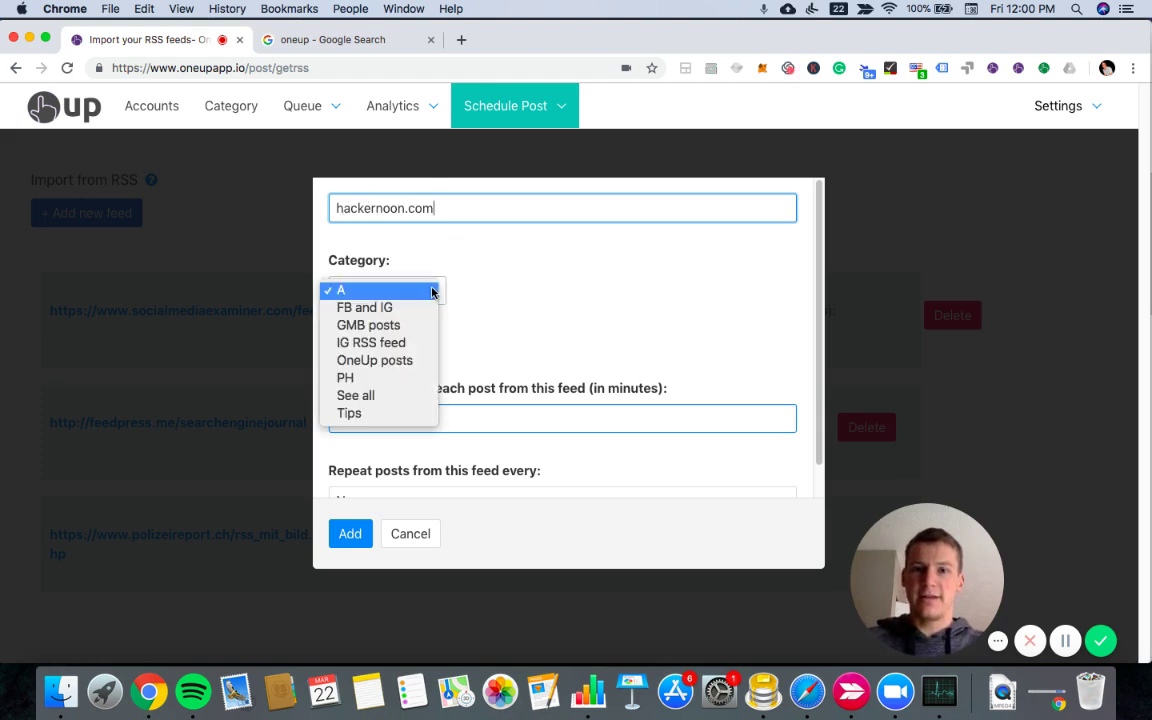
click(396, 326)
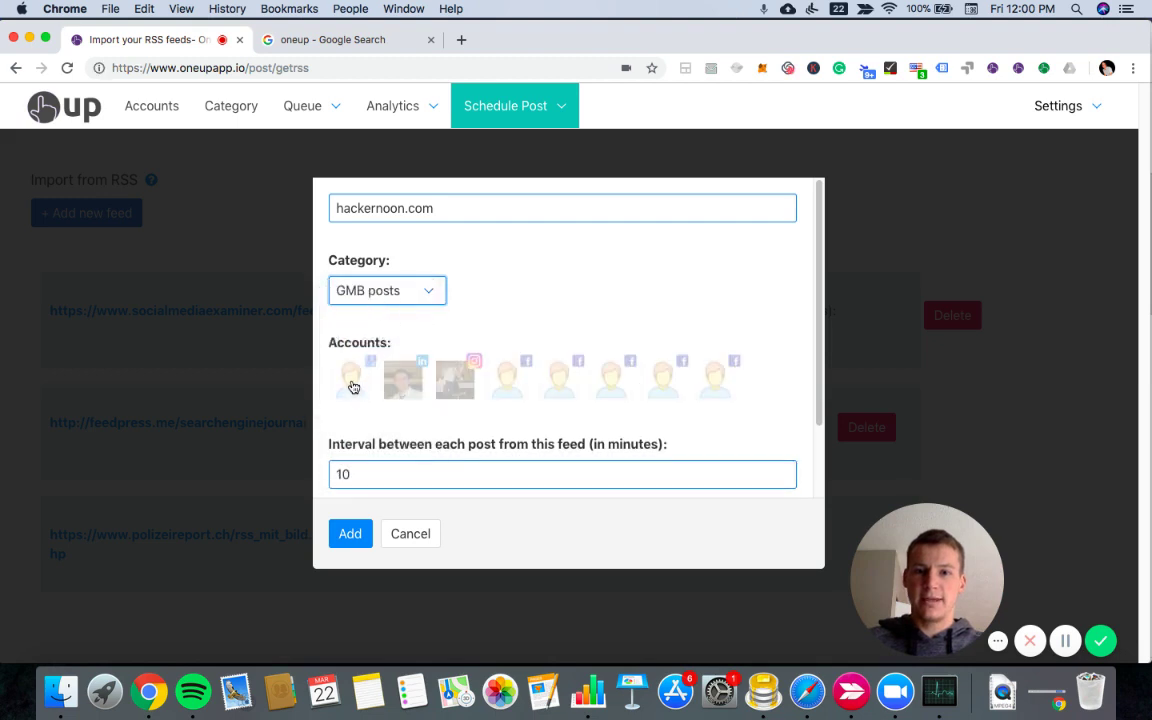
click(351, 382)
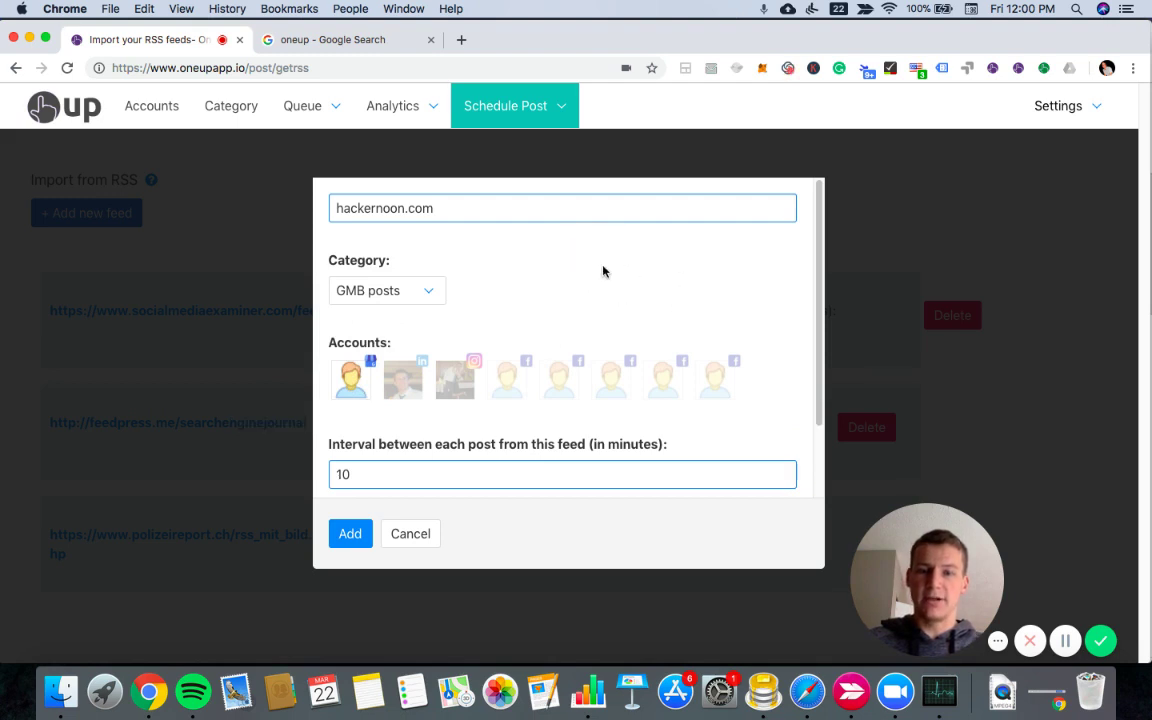
scroll(469, 237, down, 1)
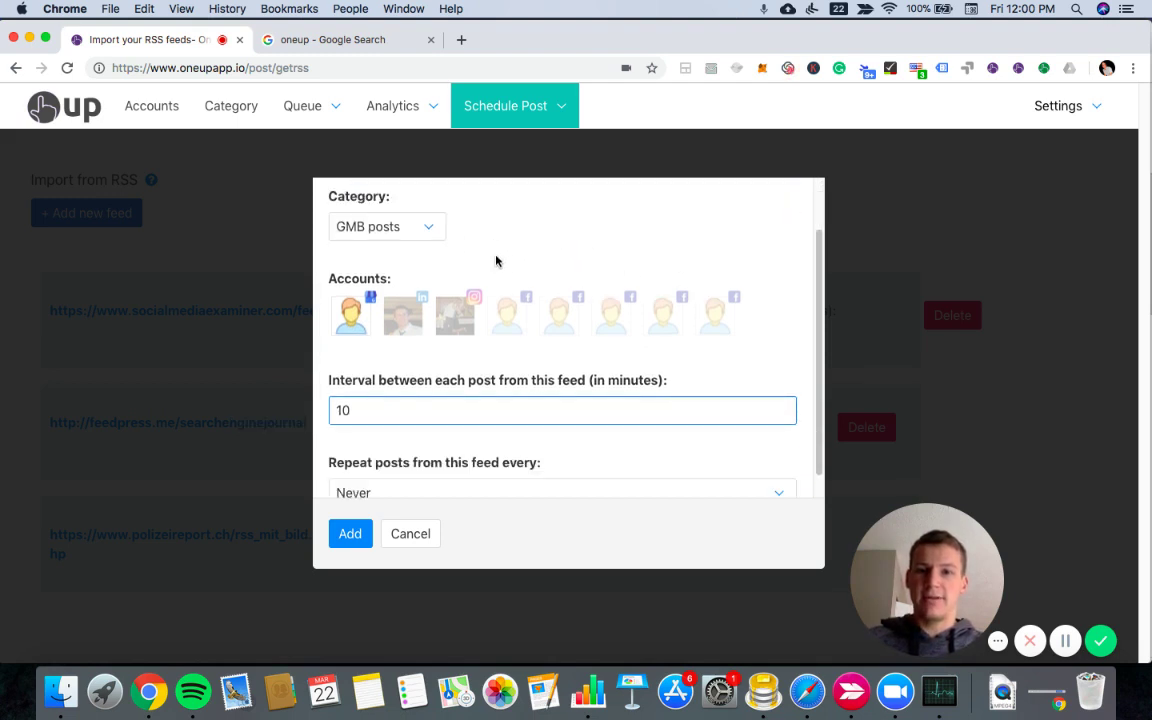
scroll(496, 261, up, 2)
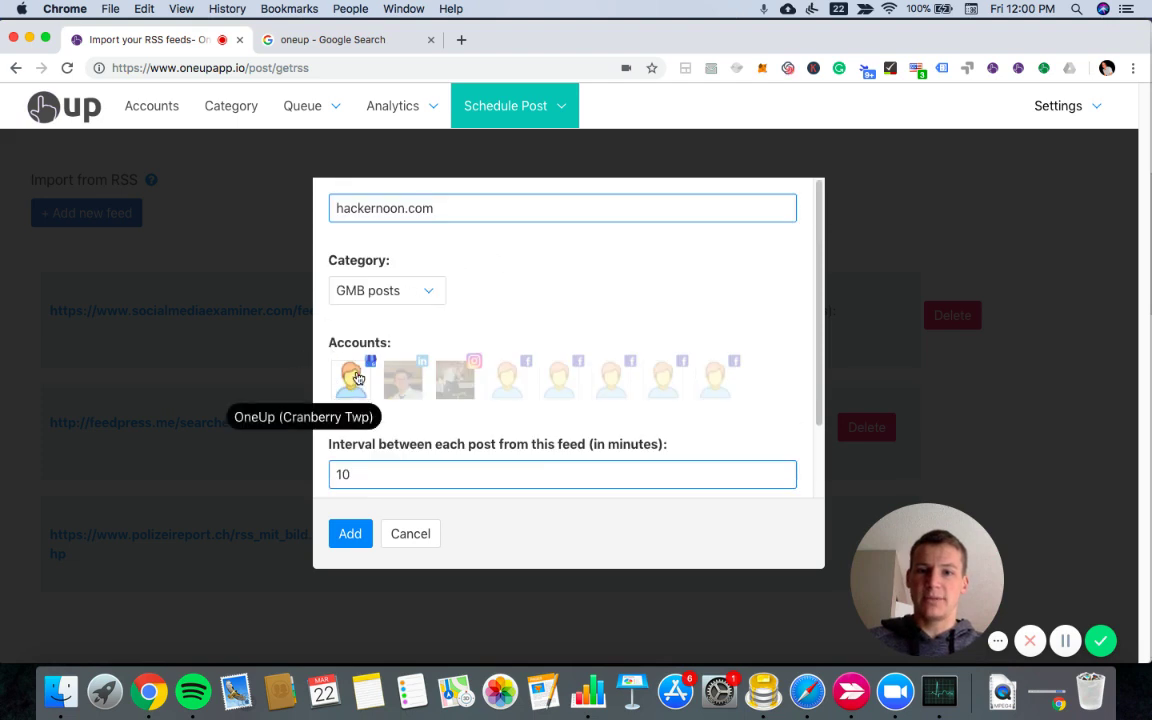
scroll(469, 283, down, 1)
scroll(469, 283, down, 2)
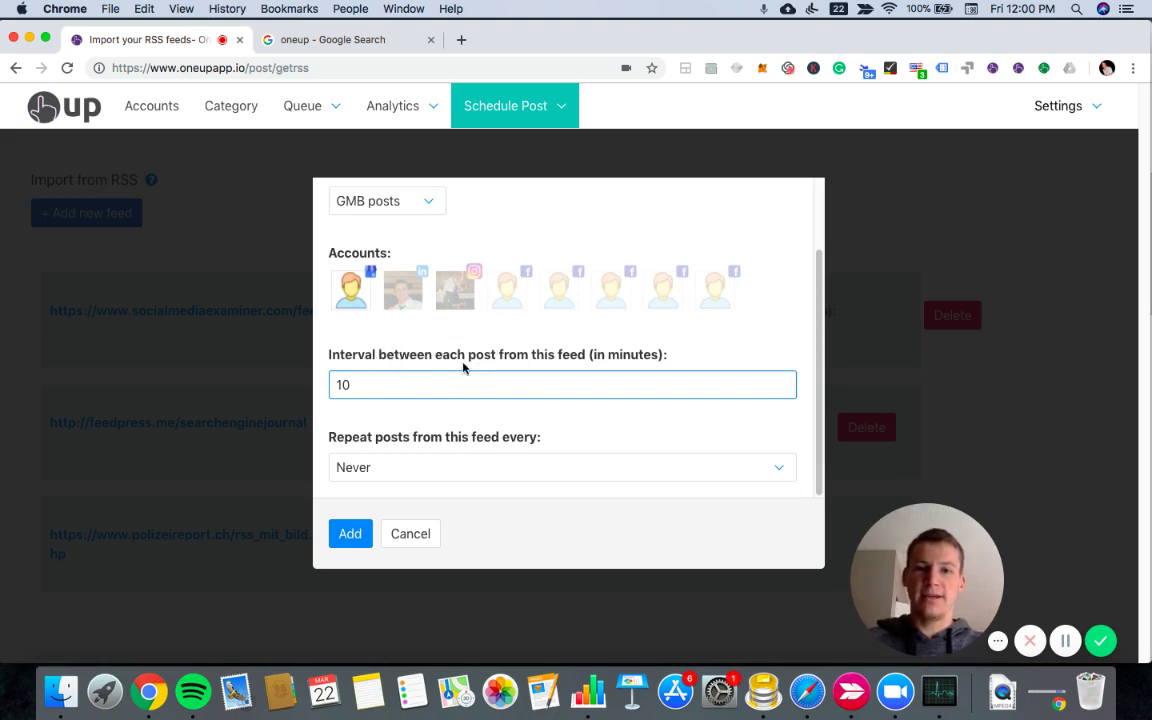
scroll(569, 379, up, 2)
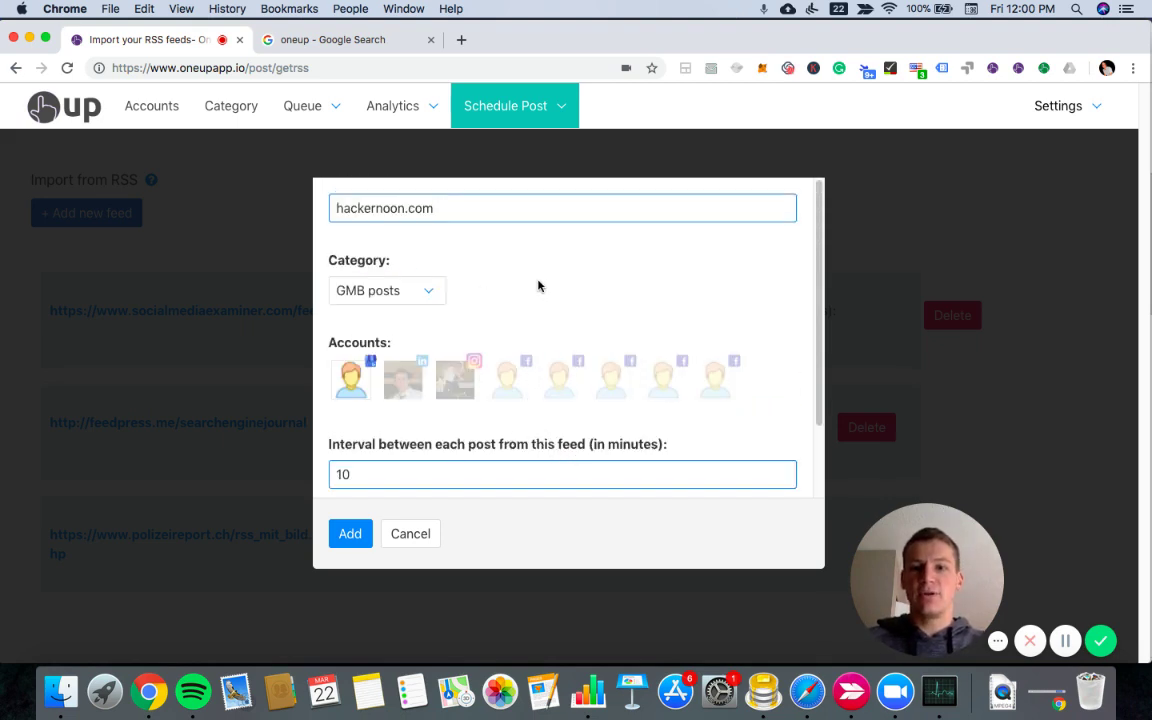
Change the feed's posting interval from 10 to 60 minutes.
scroll(535, 284, down, 1)
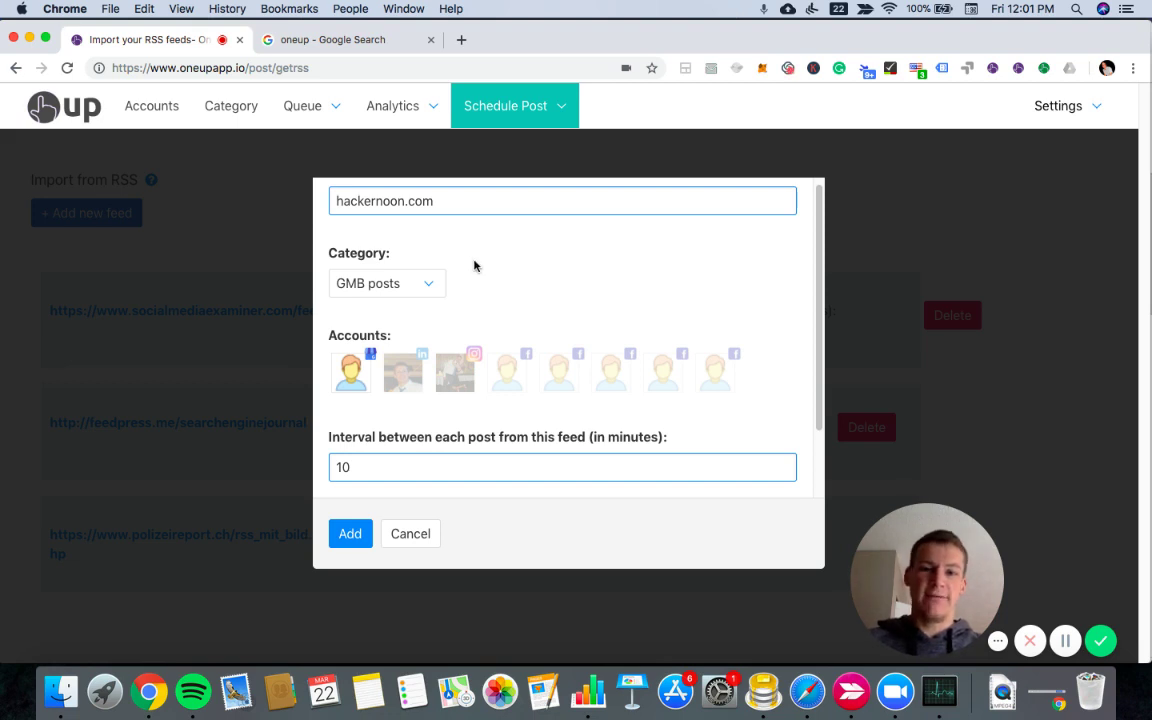
click(367, 465)
double_click(367, 465)
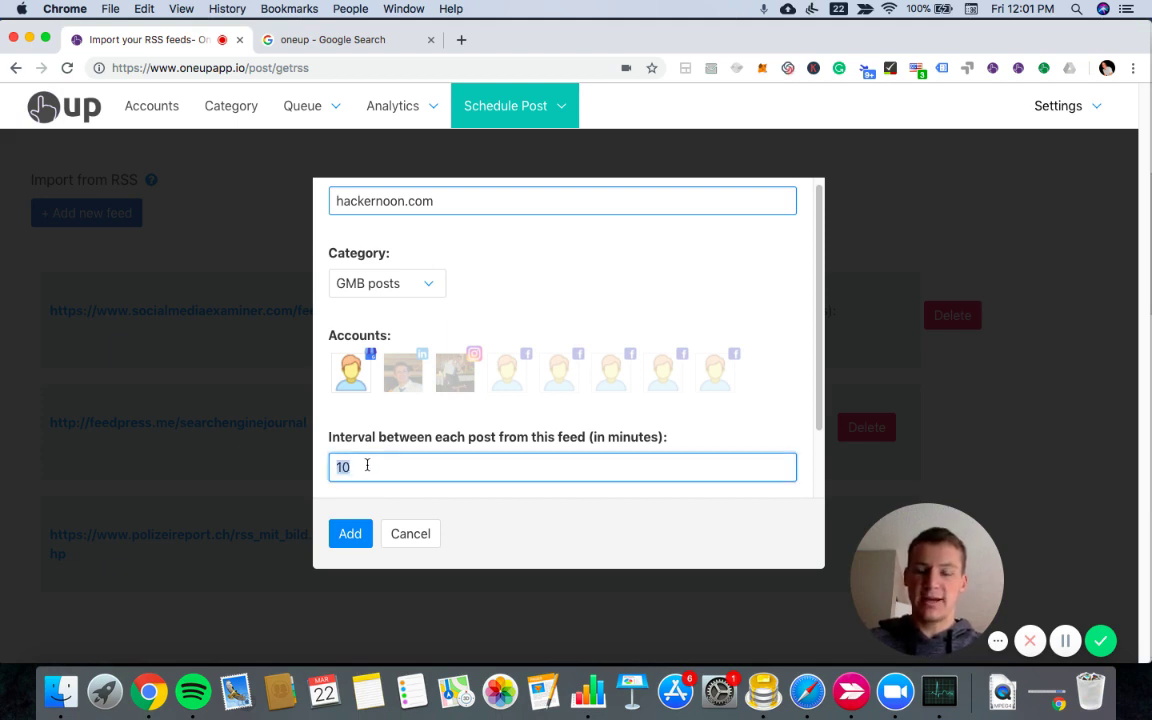
text(60)
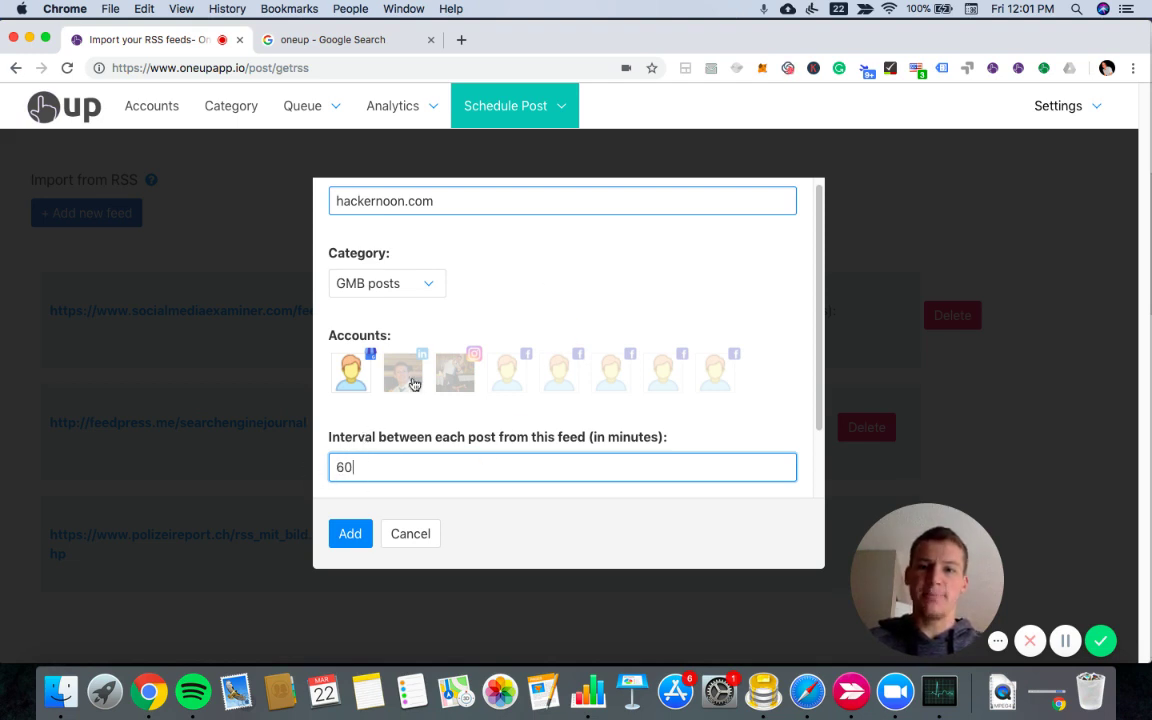
Keep Repeat posts at Never and save the hackernoon.com feed.
scroll(330, 470, down, 1)
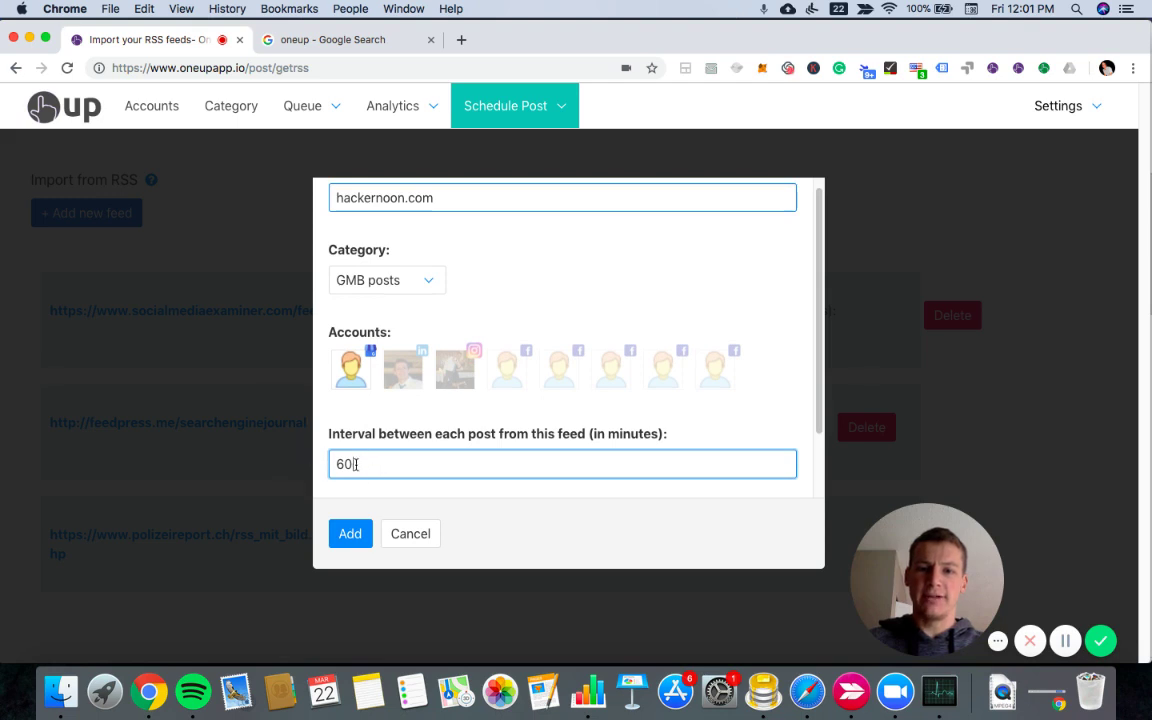
scroll(508, 276, down, 1)
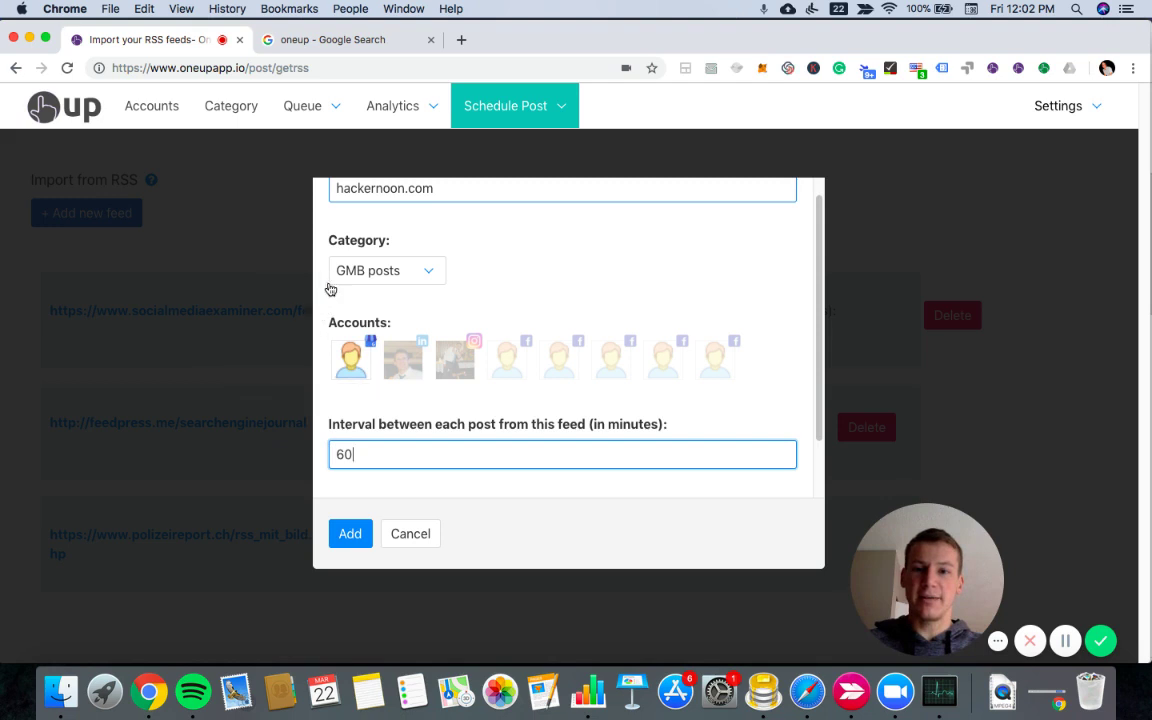
scroll(472, 286, down, 1)
scroll(465, 284, down, 3)
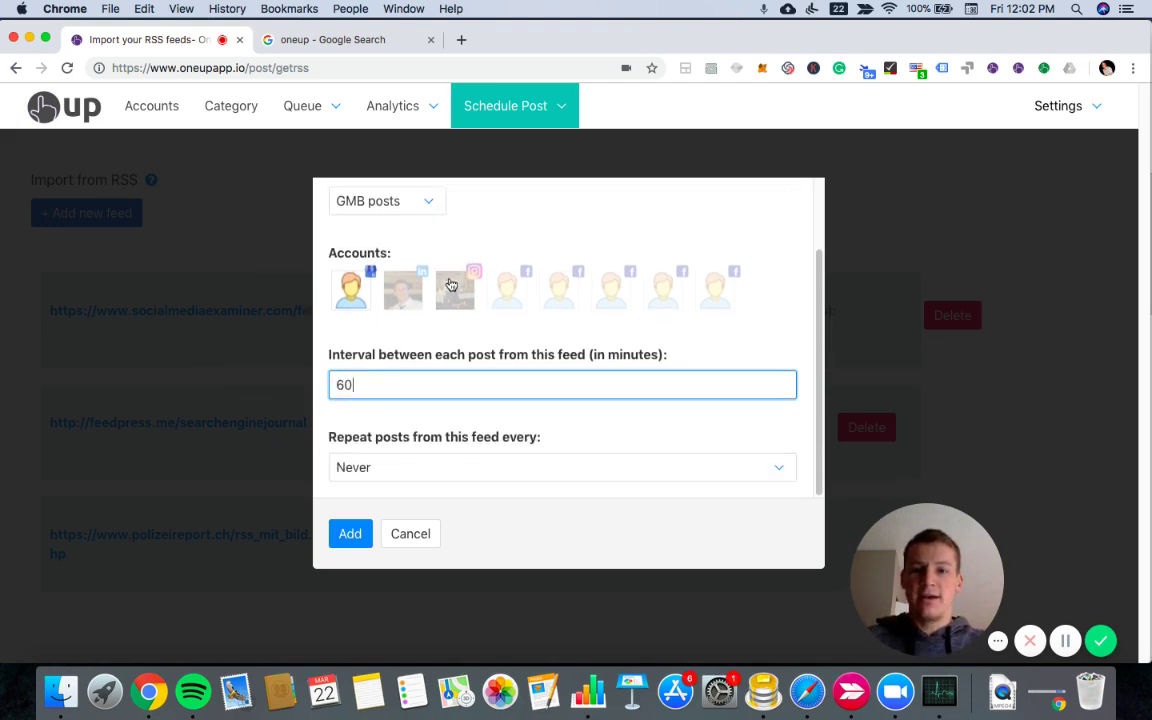
click(432, 468)
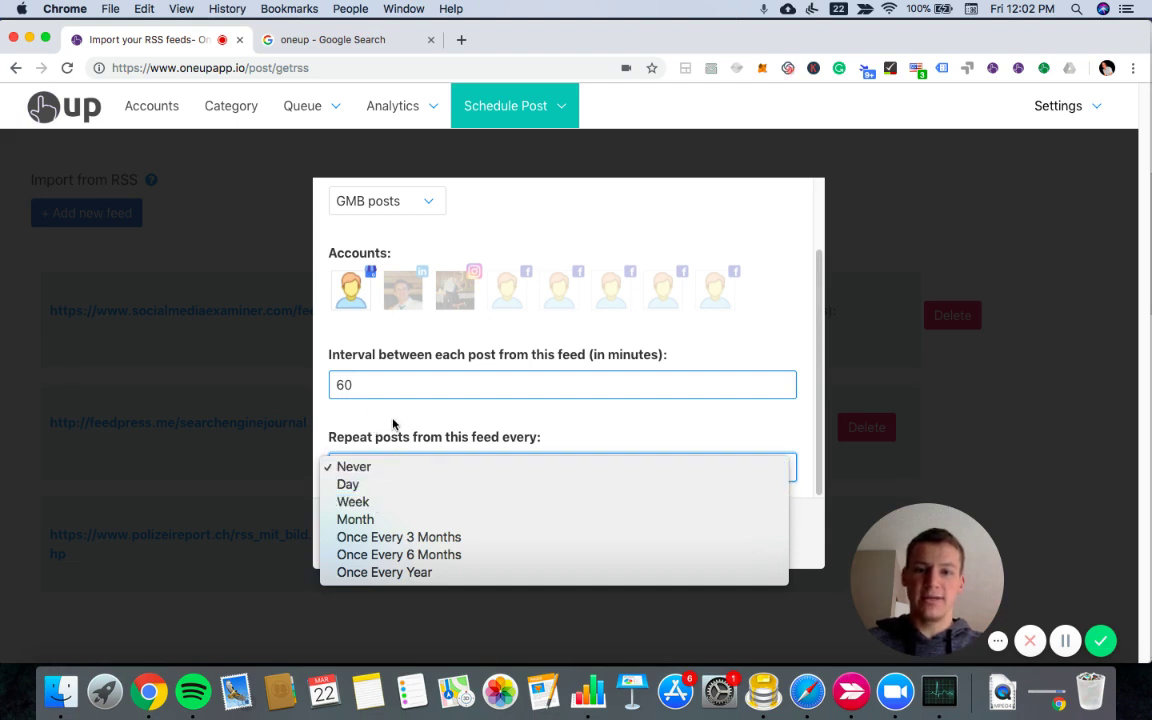
click(355, 380)
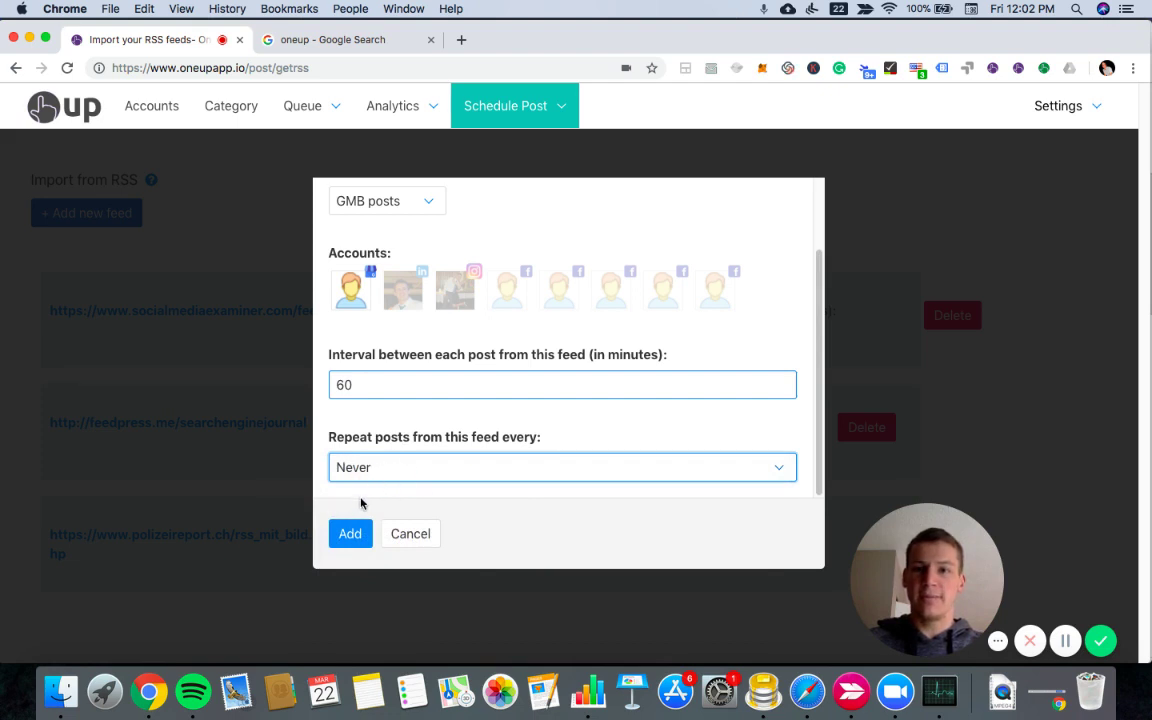
scroll(321, 404, up, 1)
scroll(321, 404, down, 1)
click(348, 537)
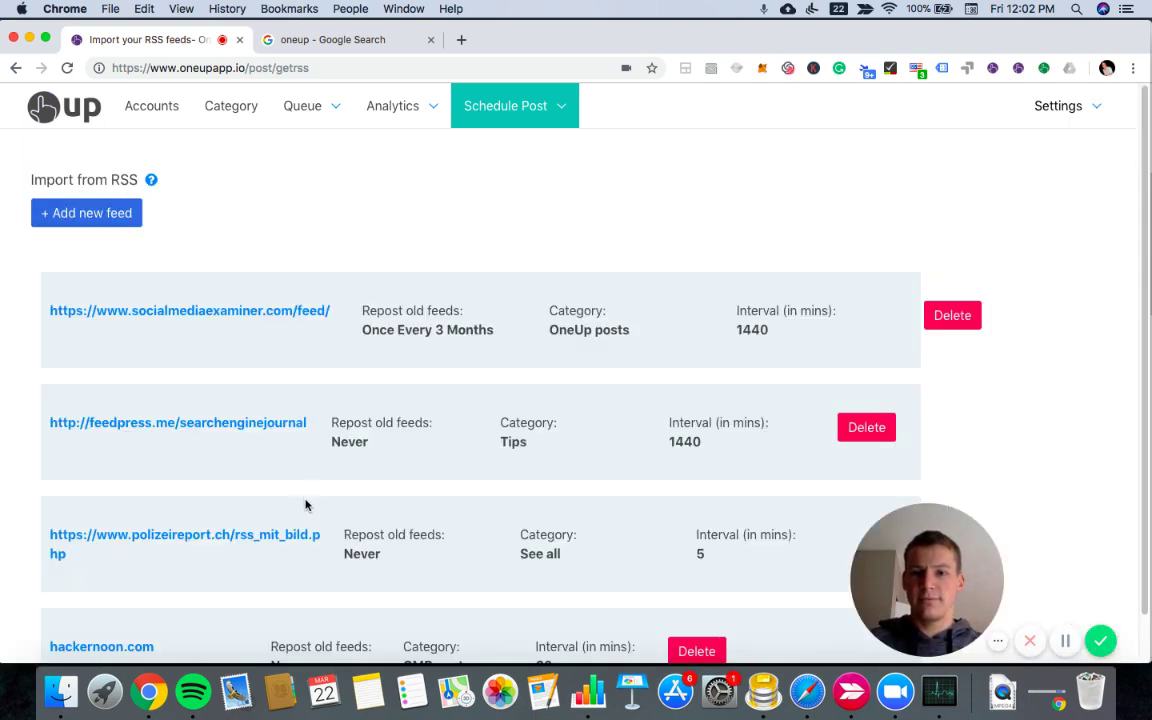
Confirm the hackernoon.com feed is listed under GMB posts at 60 minutes, then switch to the queue's Normal View.
scroll(300, 503, down, 1)
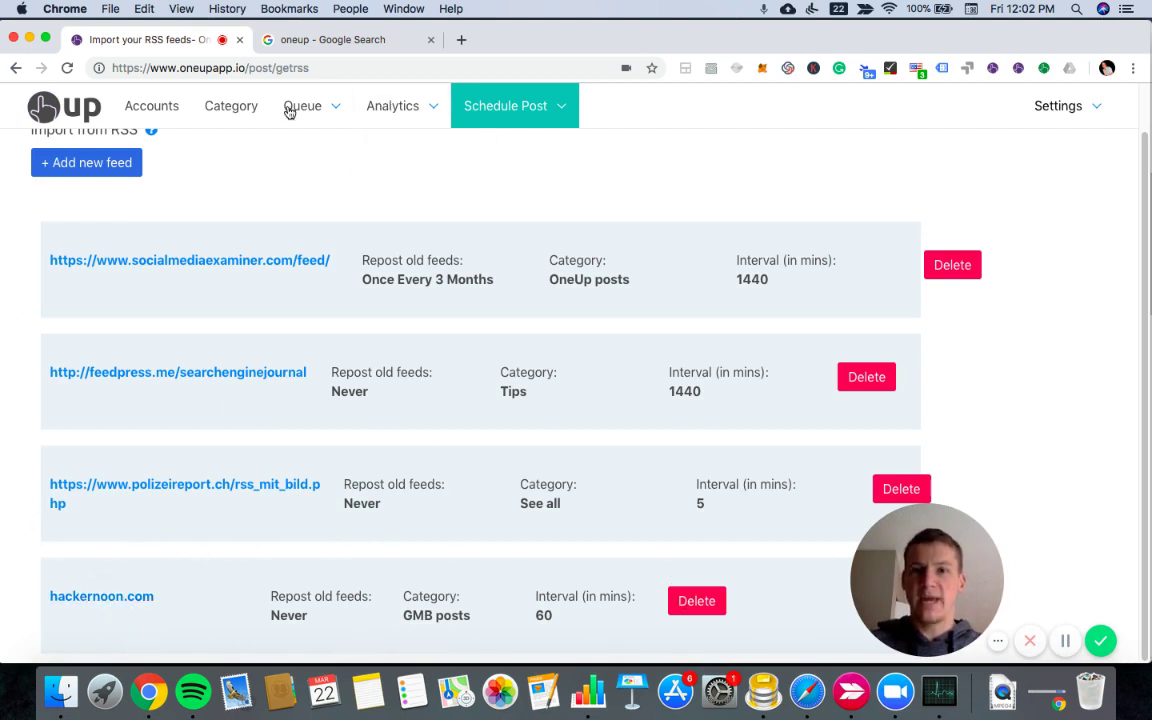
mouse_move(300, 106)
click(327, 152)
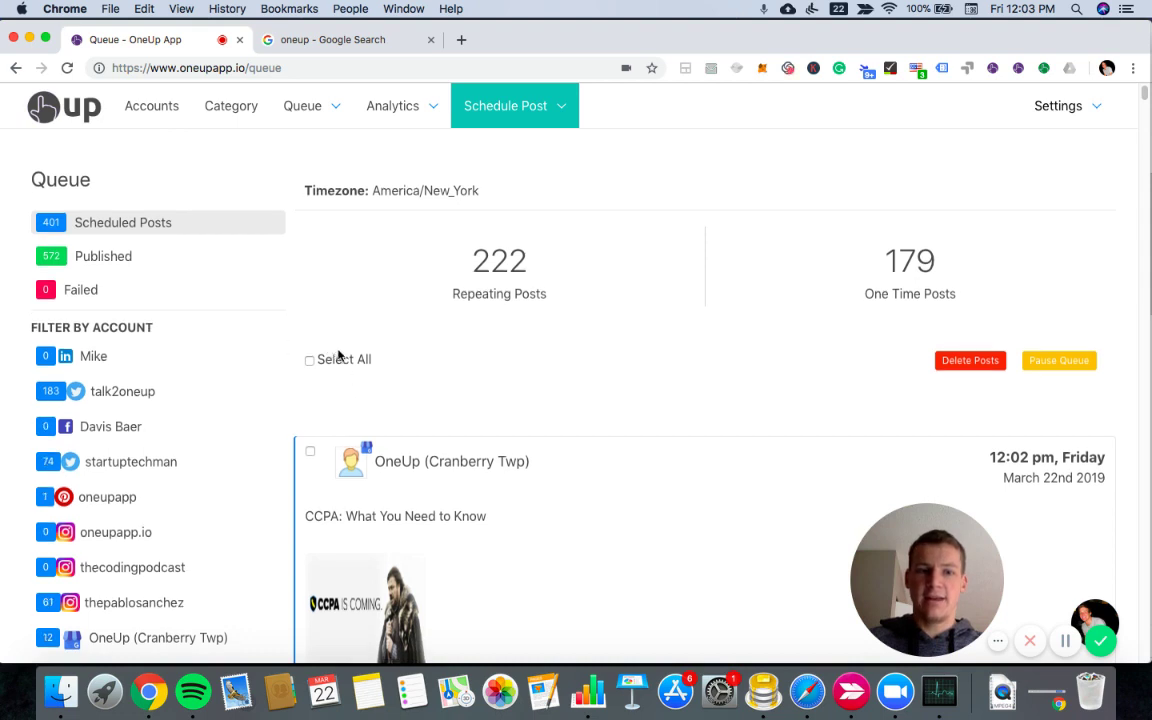
scroll(386, 368, down, 2)
scroll(405, 364, down, 1)
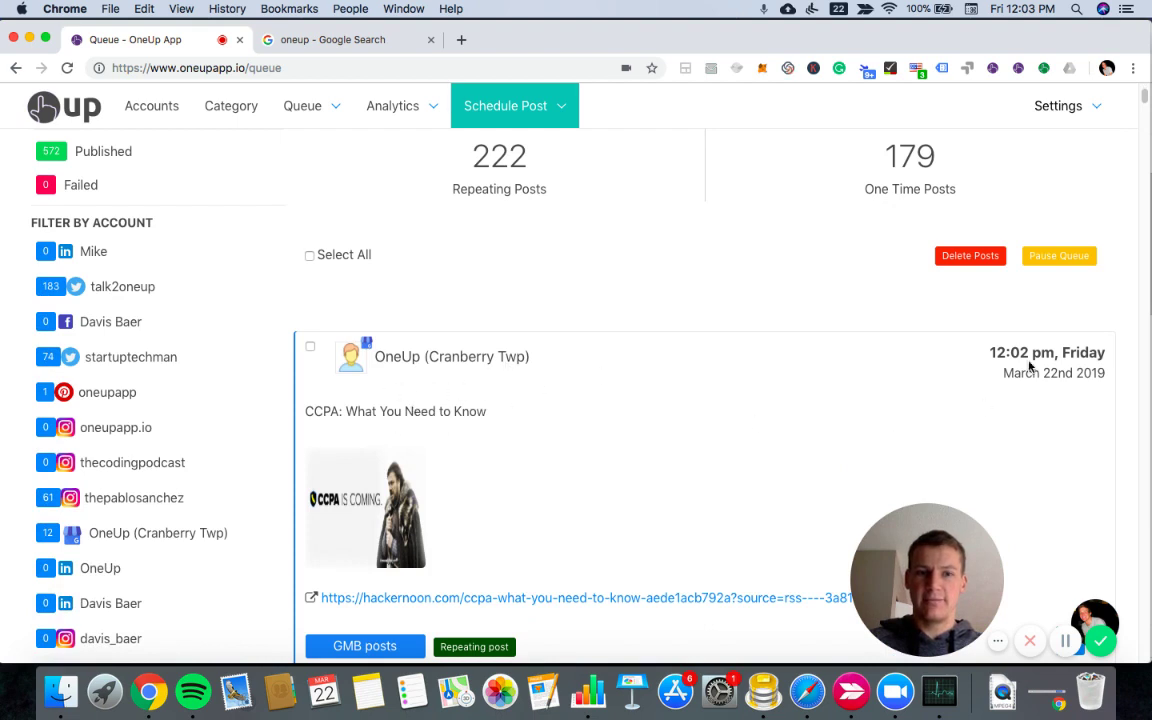
scroll(517, 329, down, 1)
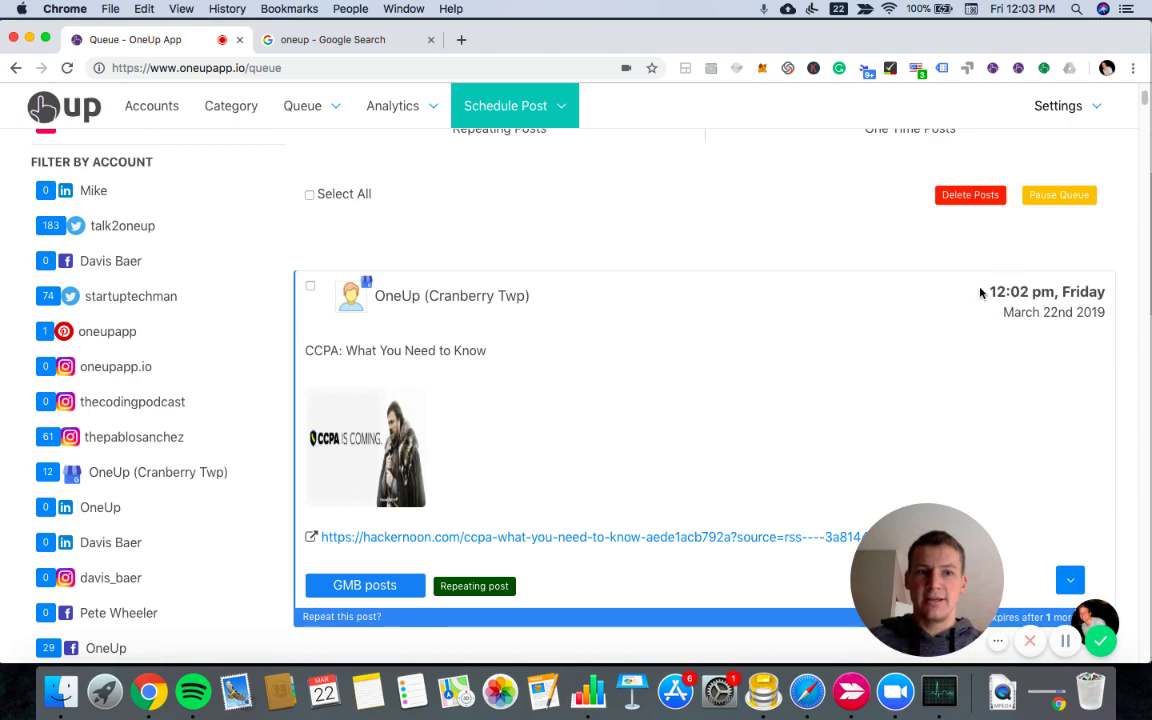
scroll(808, 295, down, 5)
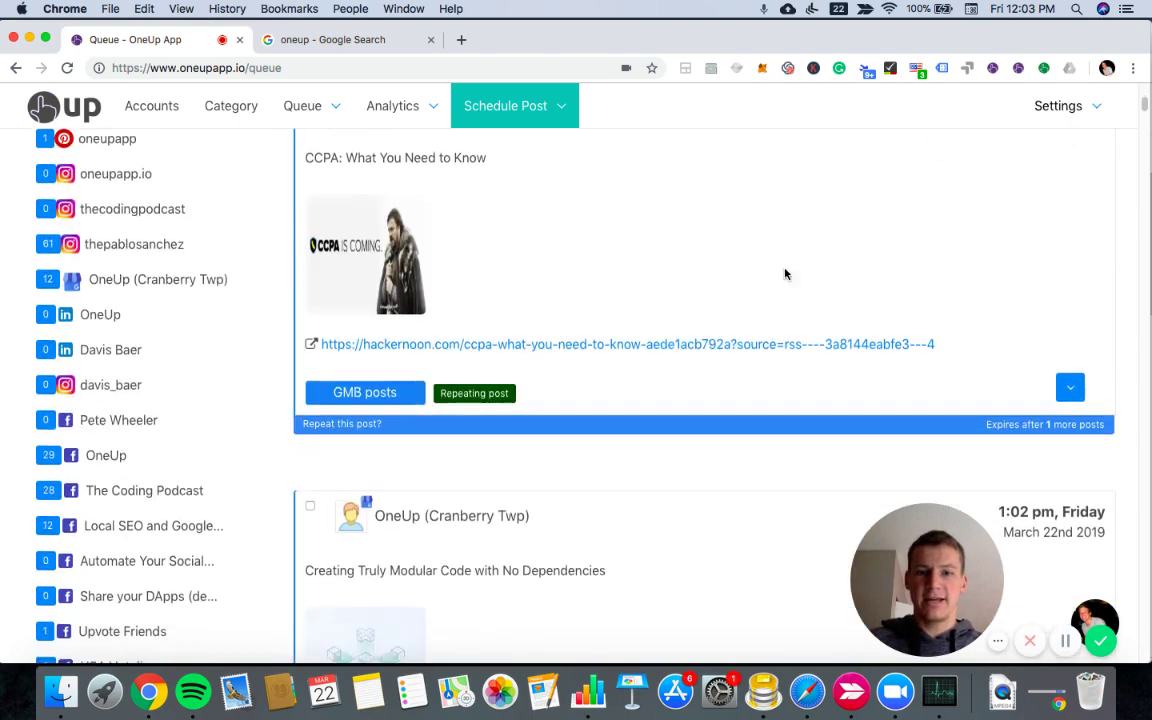
scroll(790, 350, down, 1)
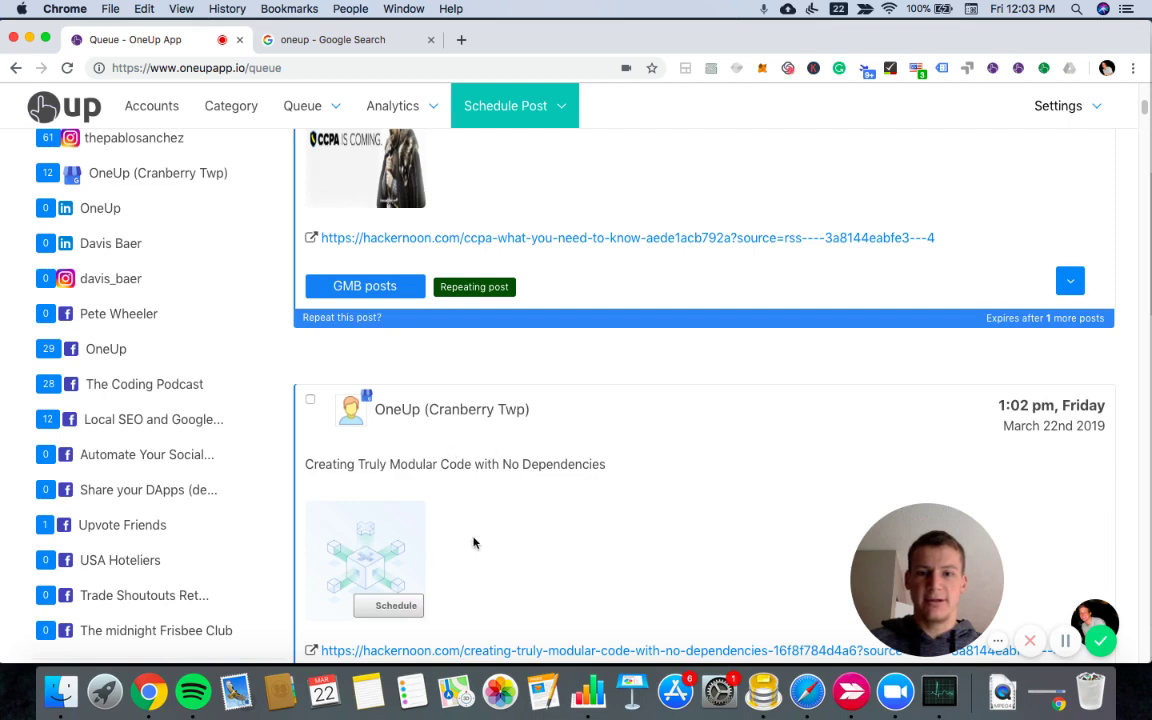
scroll(500, 520, down, 1)
scroll(530, 470, down, 8)
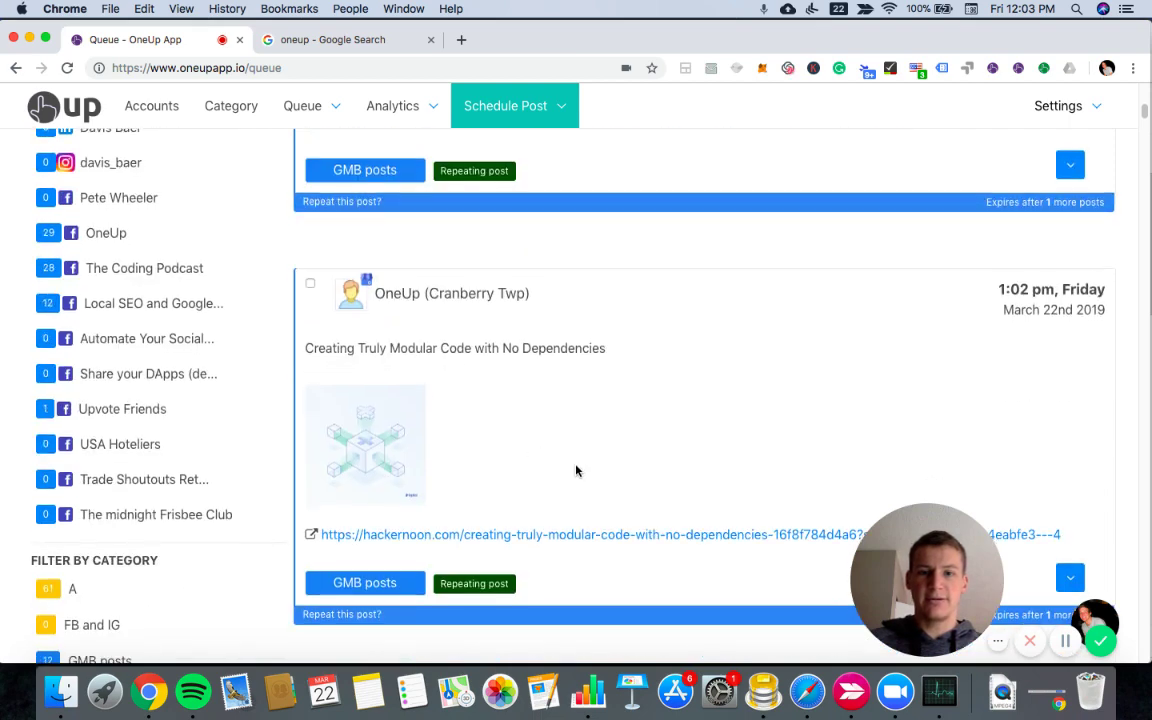
scroll(430, 500, down, 7)
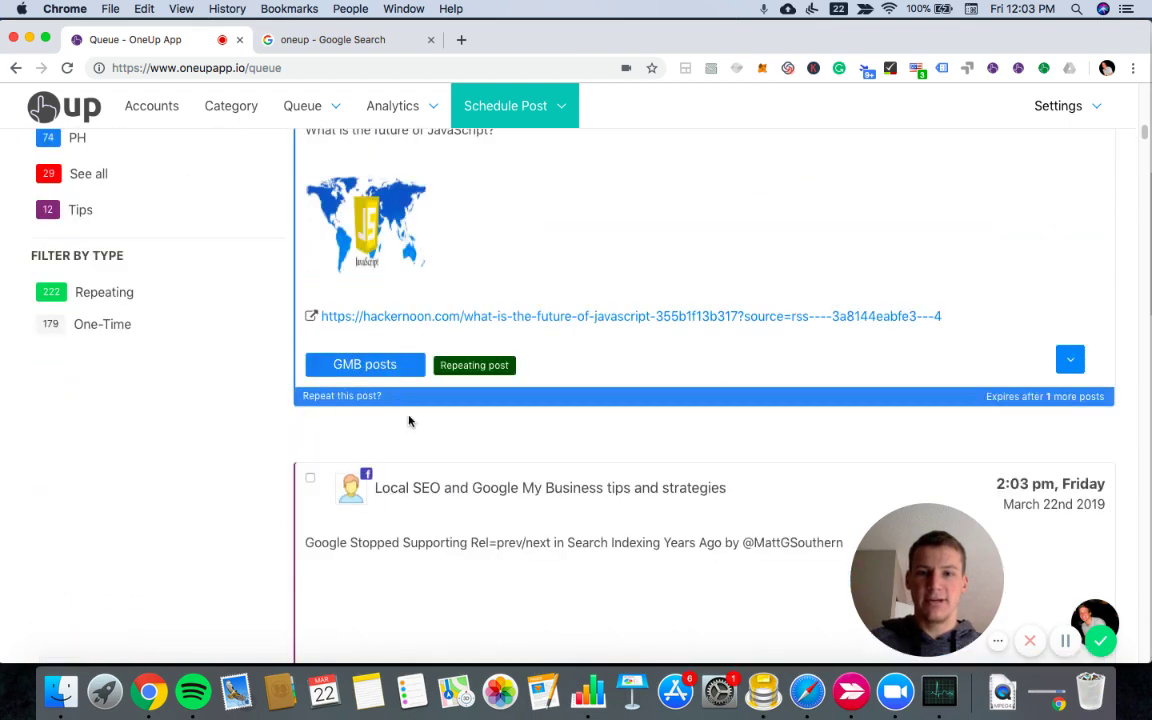
scroll(360, 375, up, 11)
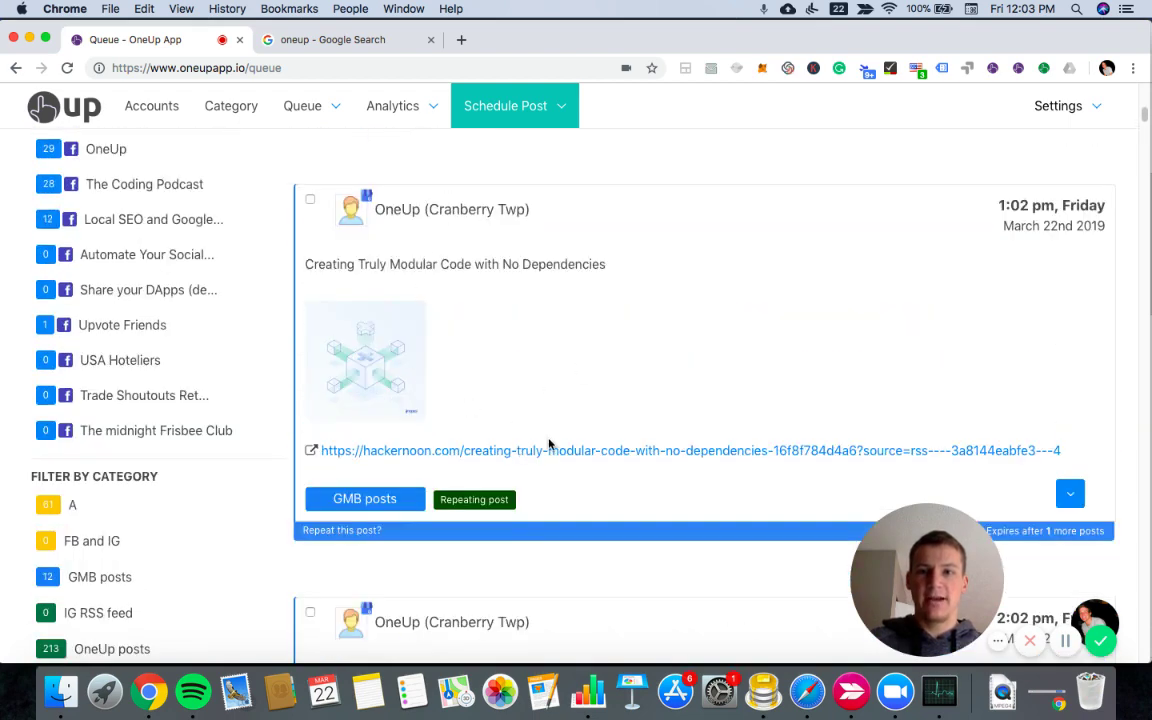
scroll(571, 437, up, 5)
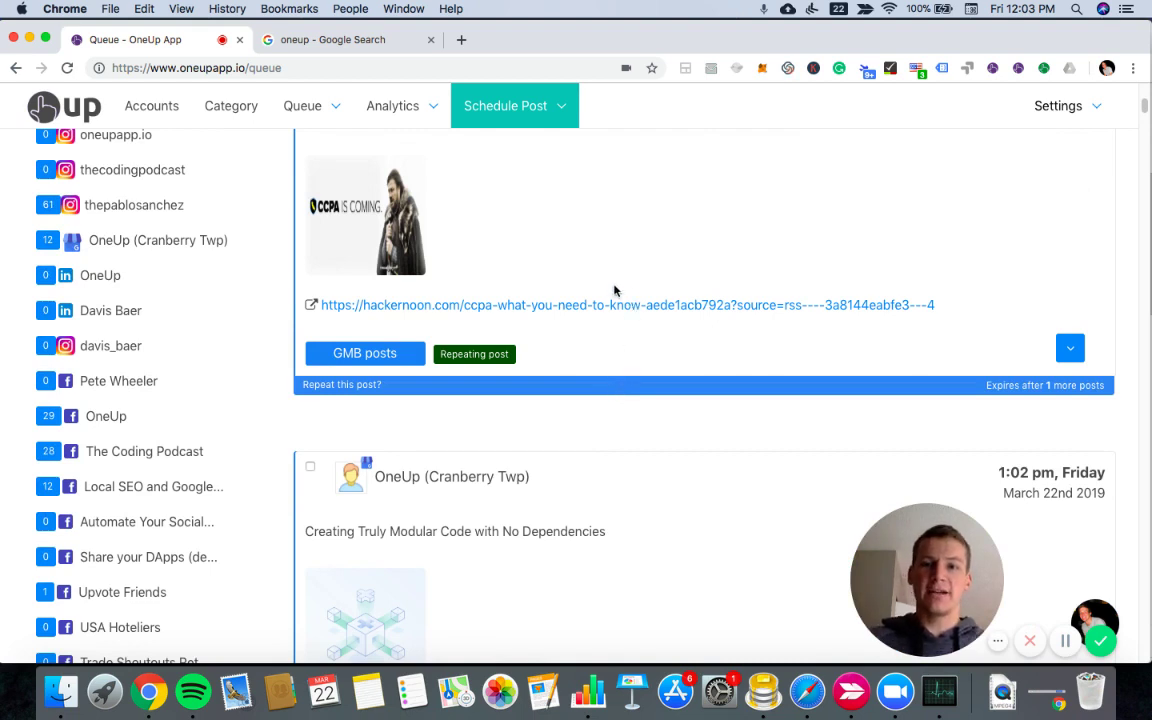
scroll(612, 290, up, 2)
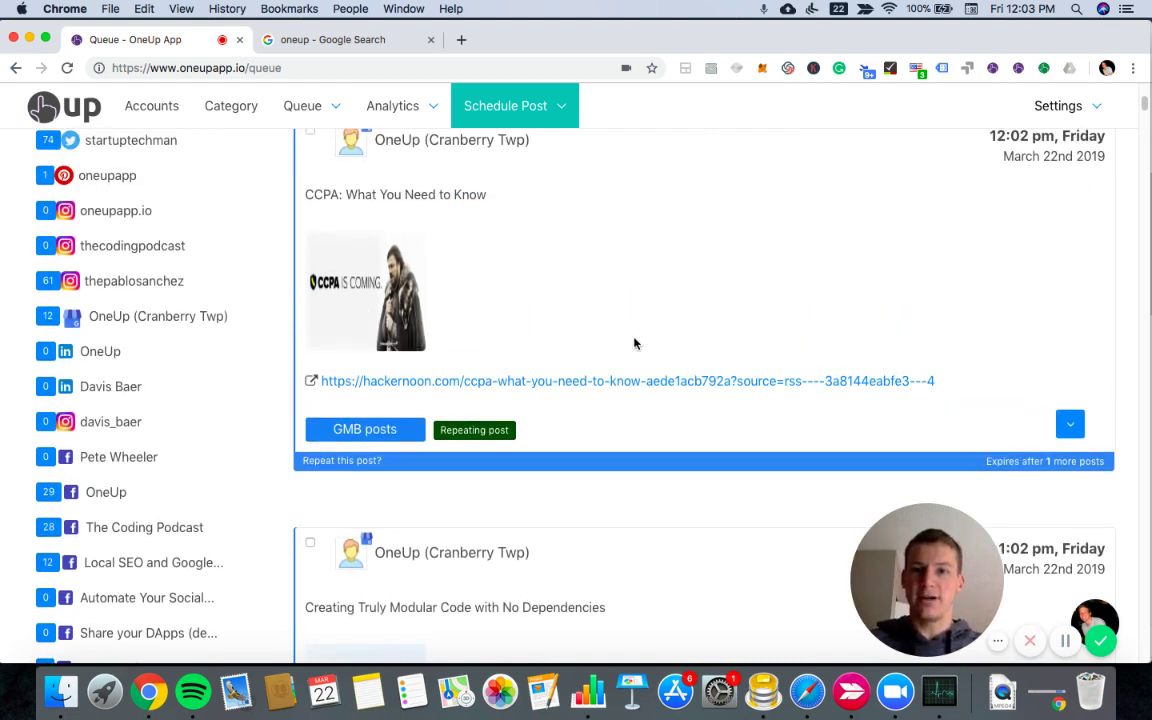
scroll(635, 360, up, 2)
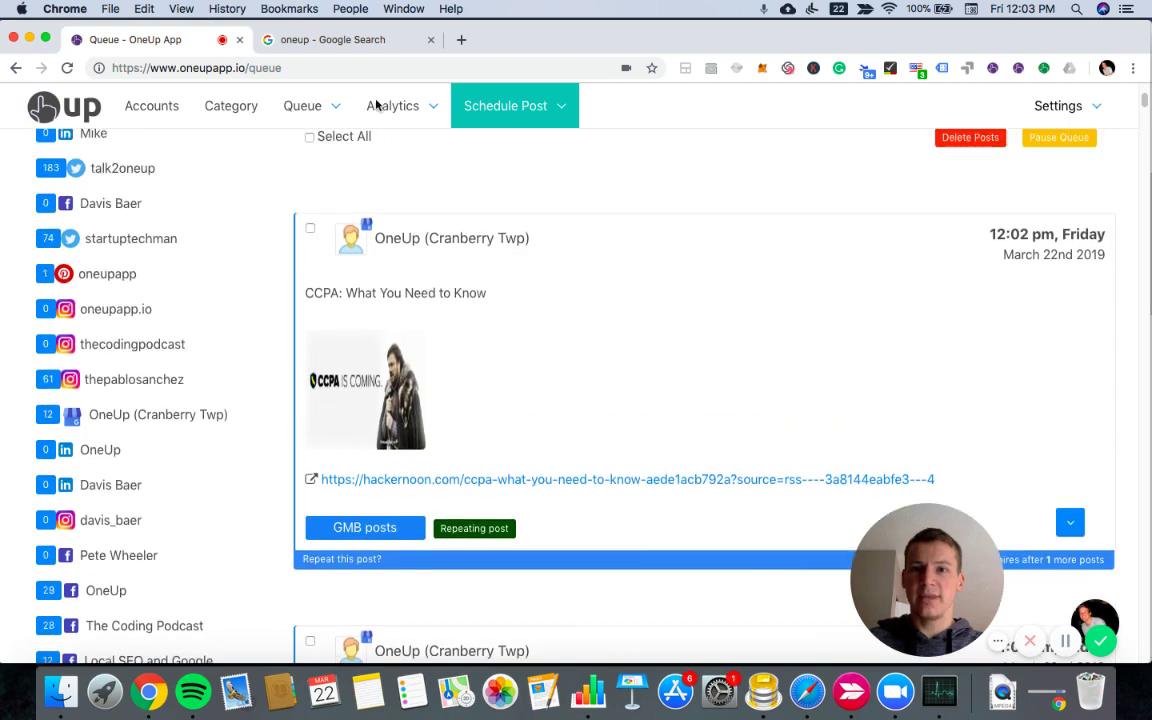
Back in Google, rerun the 'oneup' search and scroll down through the results.
click(342, 40)
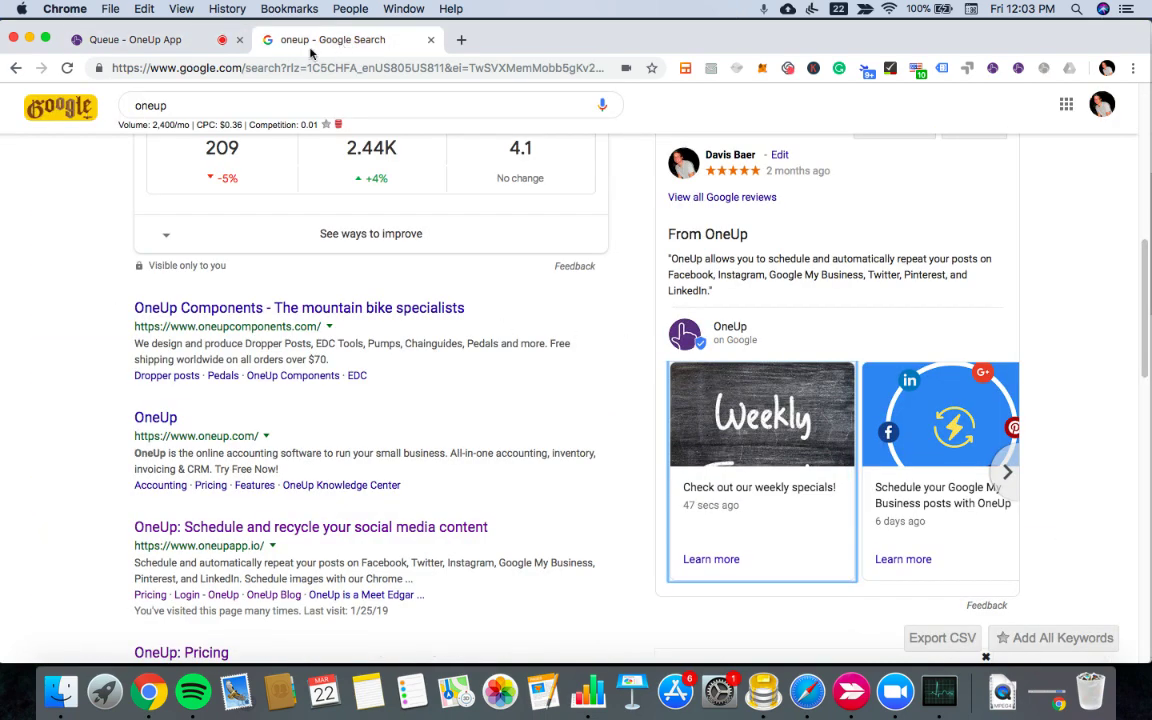
click(241, 106)
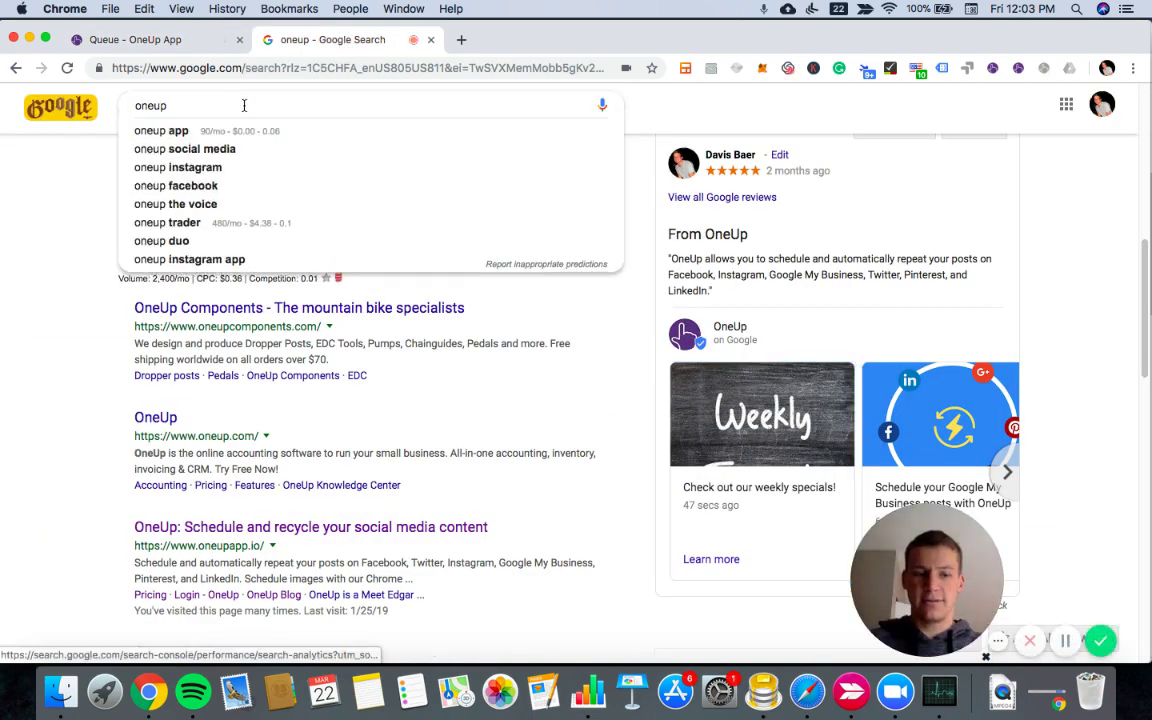
key(Return)
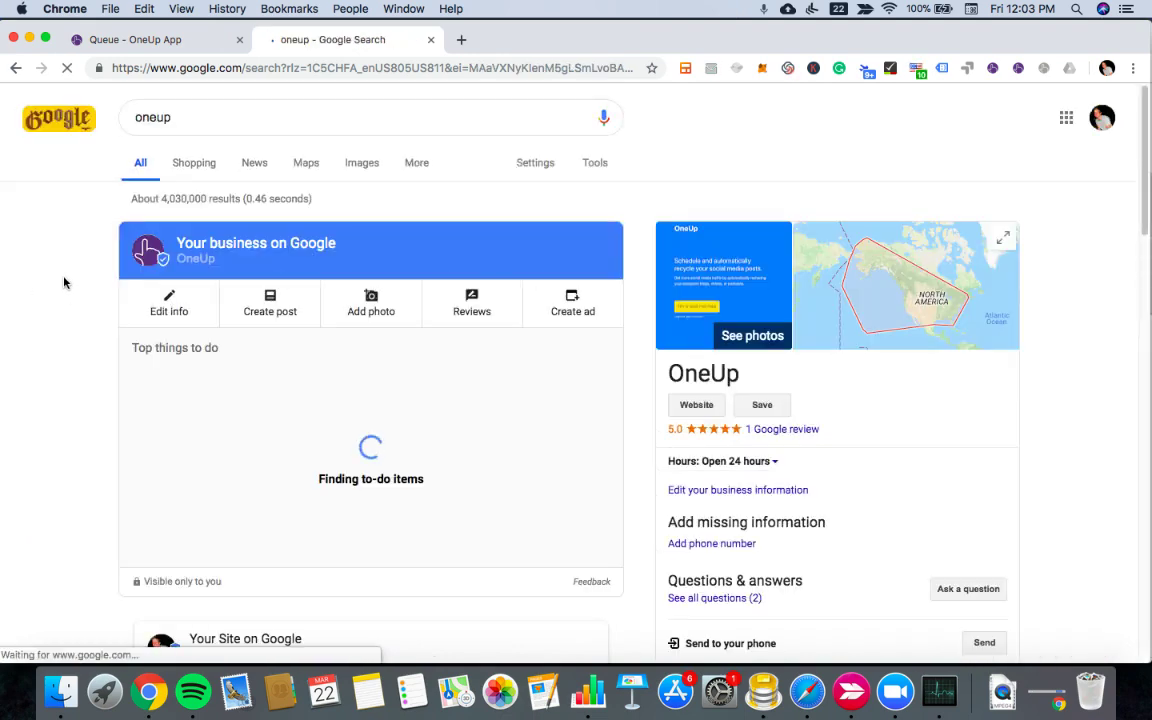
scroll(63, 283, down, 5)
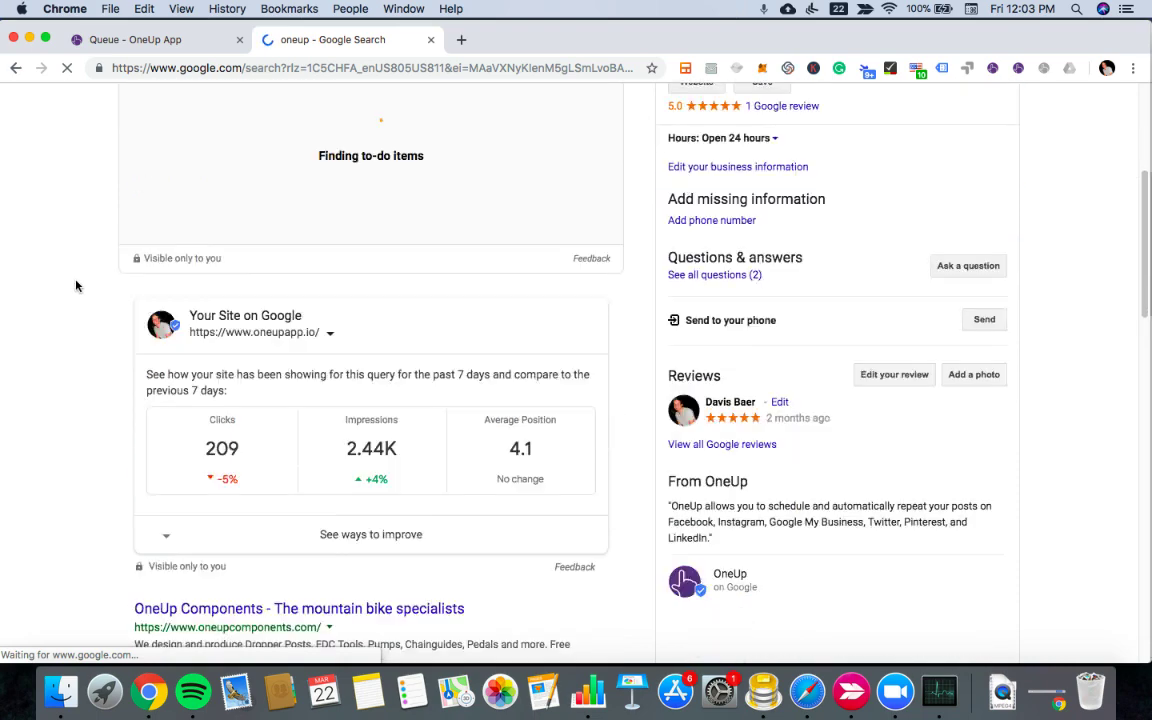
scroll(74, 284, down, 1)
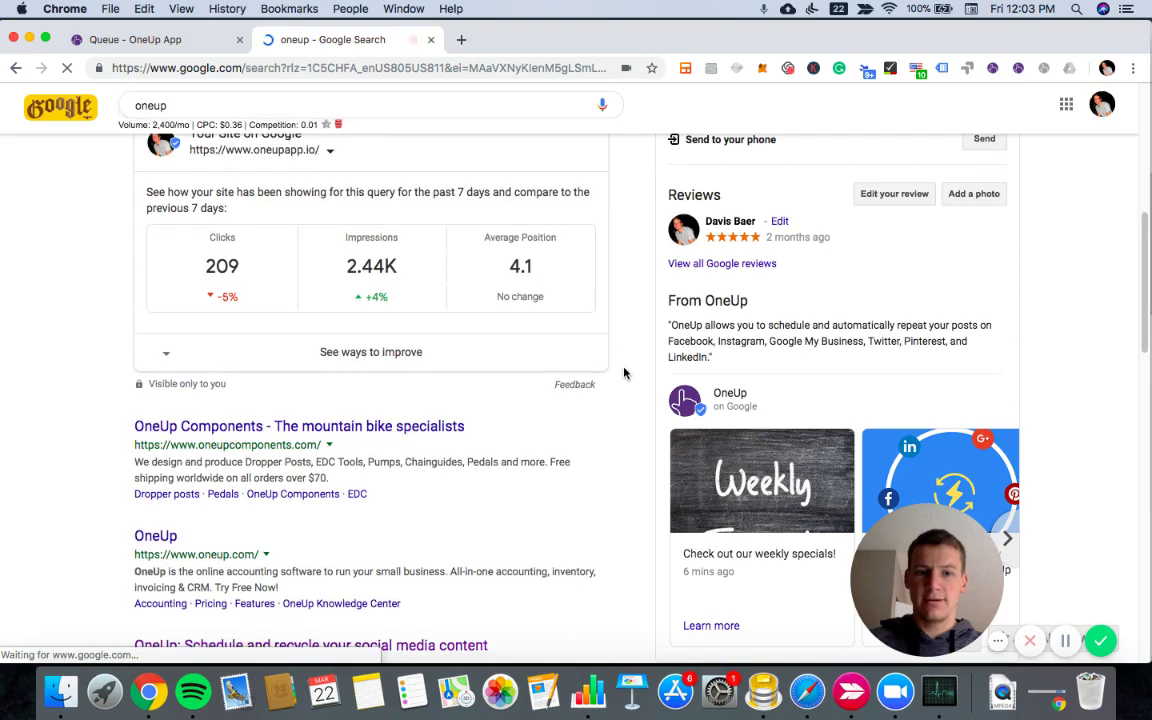
scroll(622, 385, down, 2)
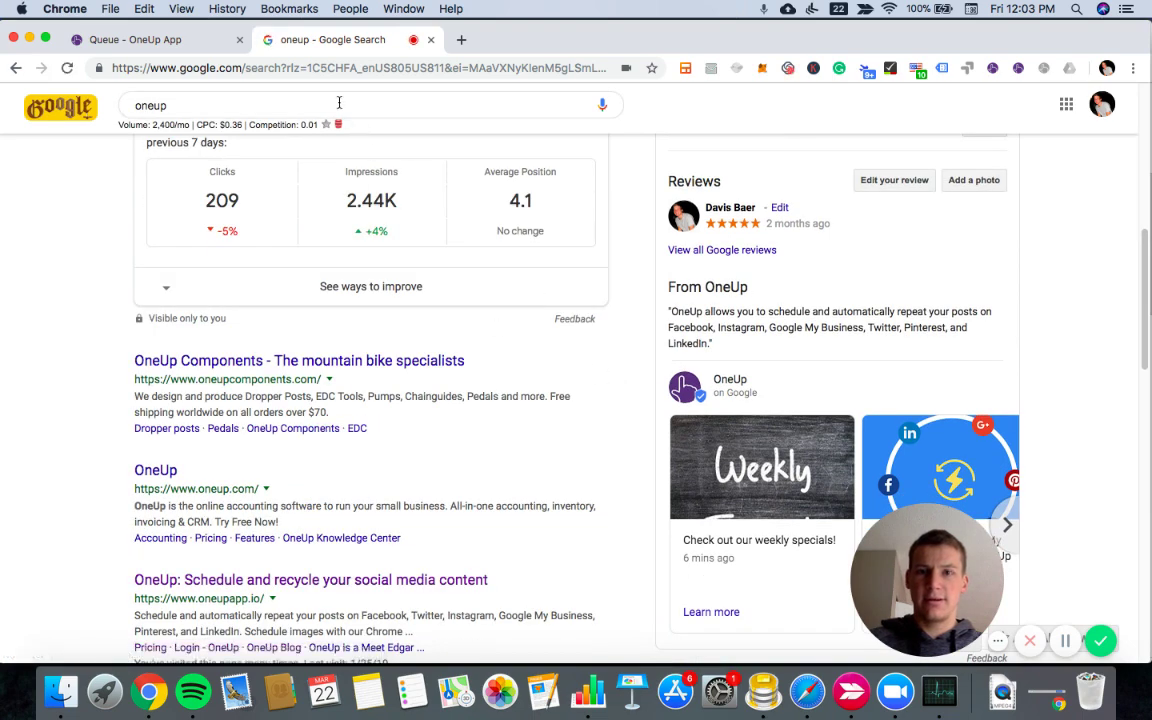
Refresh the 'oneup' results again and scroll down to OneUp's Google posts.
click(289, 106)
key(Return)
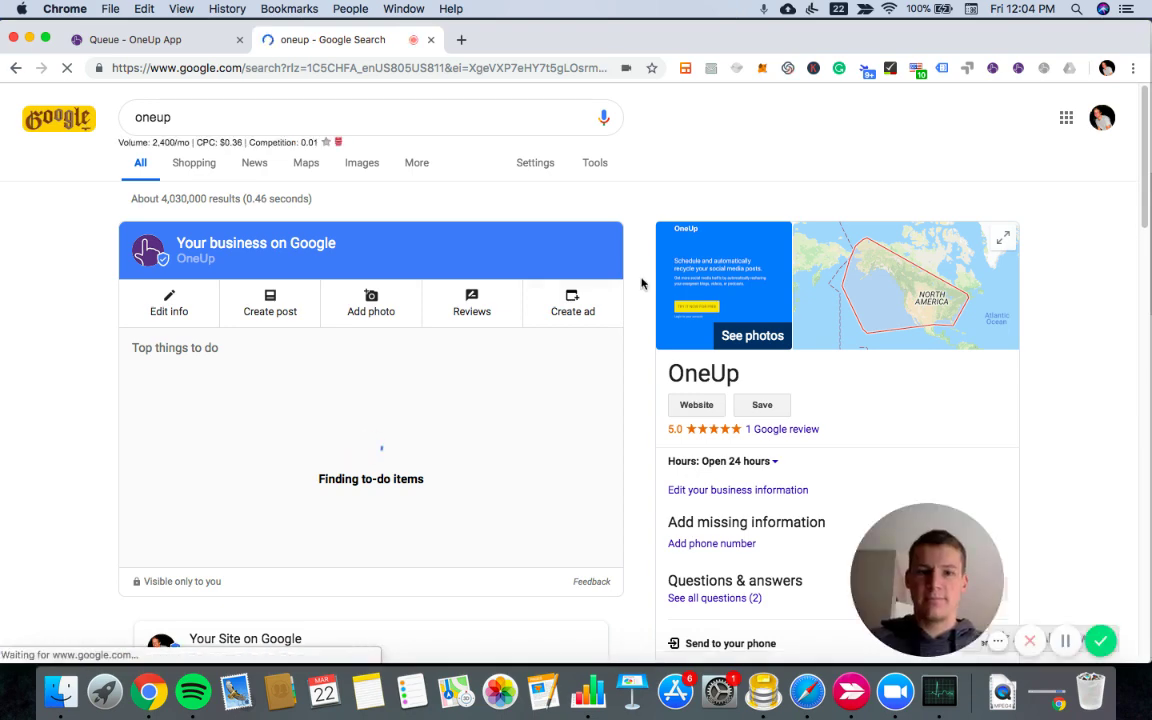
scroll(641, 283, down, 2)
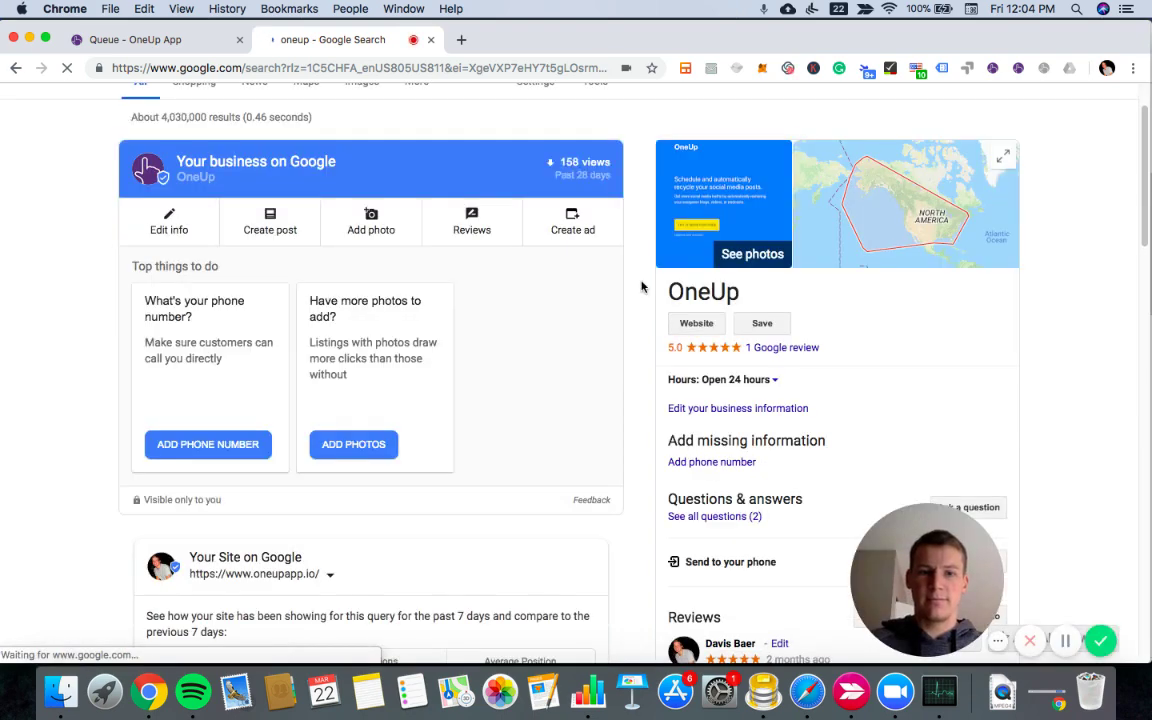
scroll(641, 287, down, 3)
scroll(641, 287, down, 3)
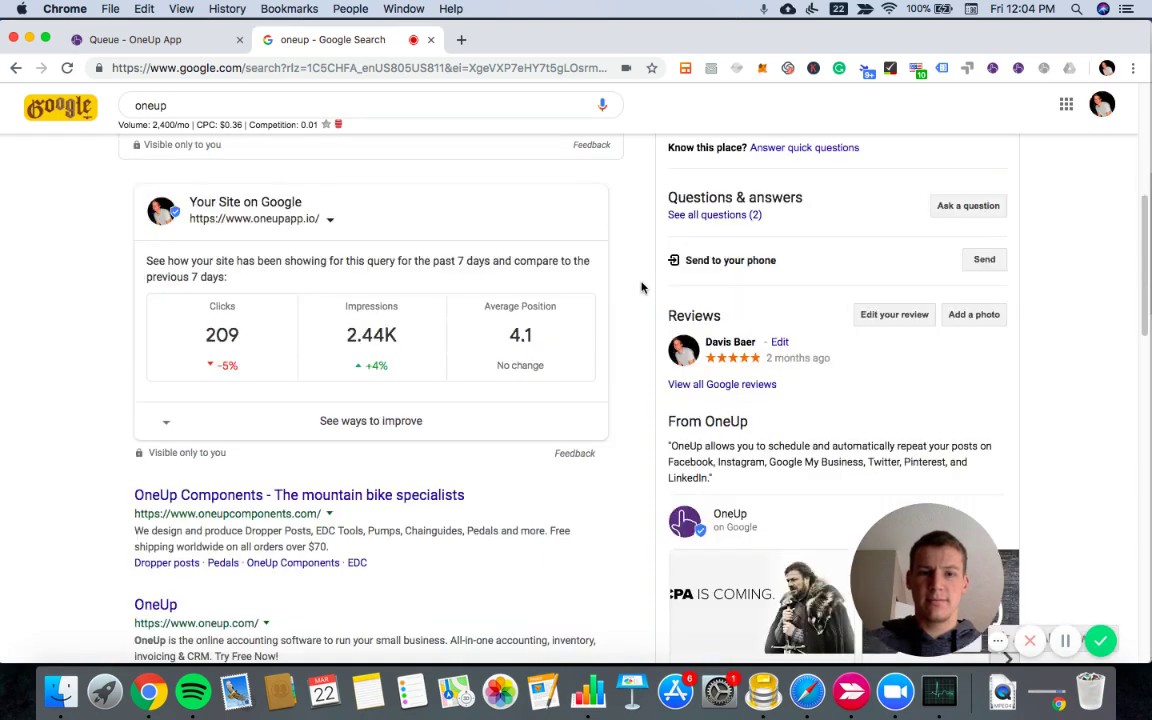
scroll(642, 295, down, 2)
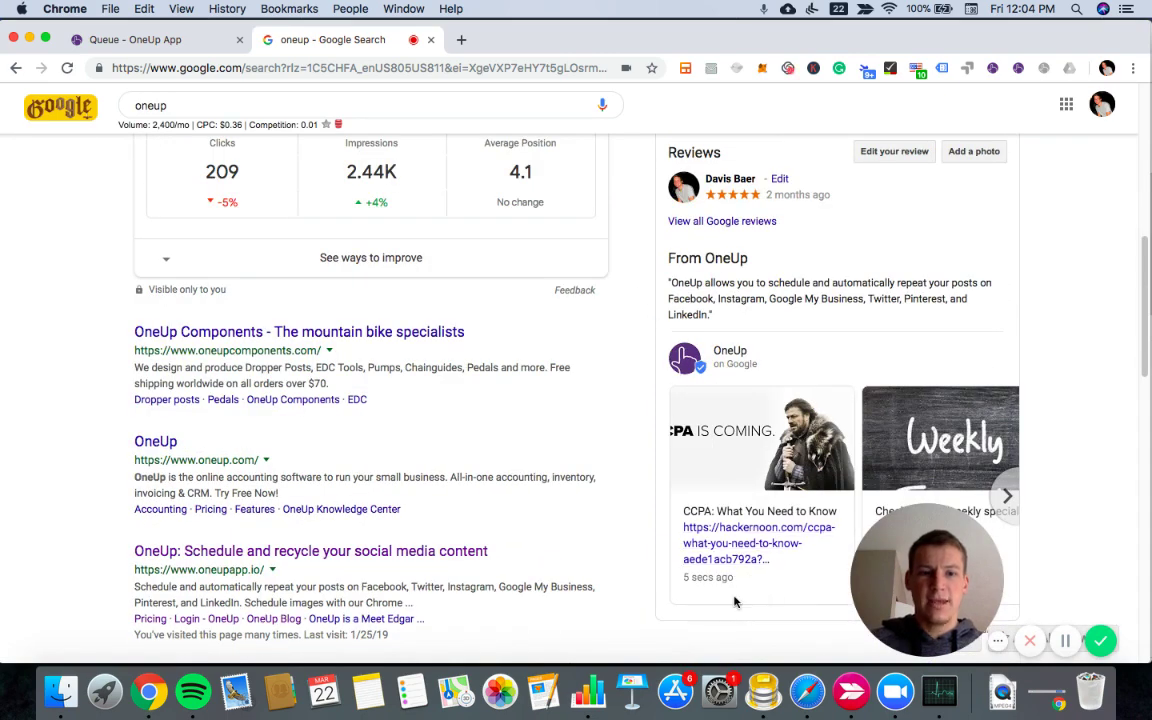
scroll(734, 601, down, 1)
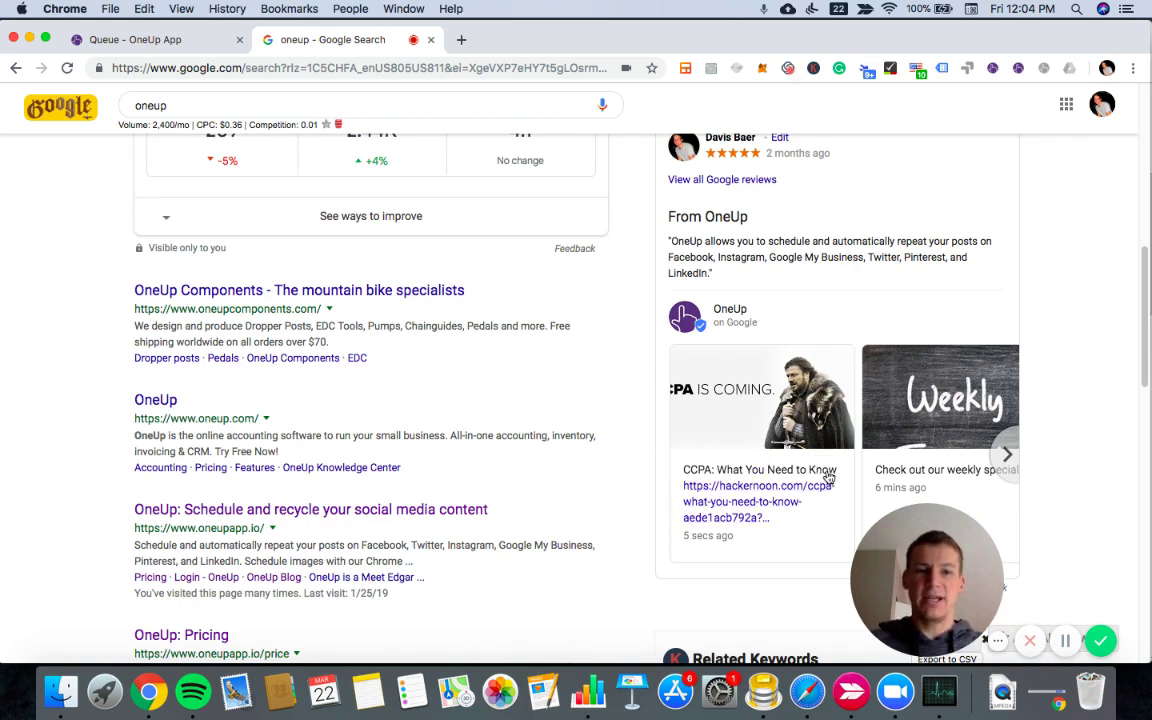
Open the 'CCPA: What You Need to Know' card from OneUp to view the full post and its hackernoon link.
click(825, 471)
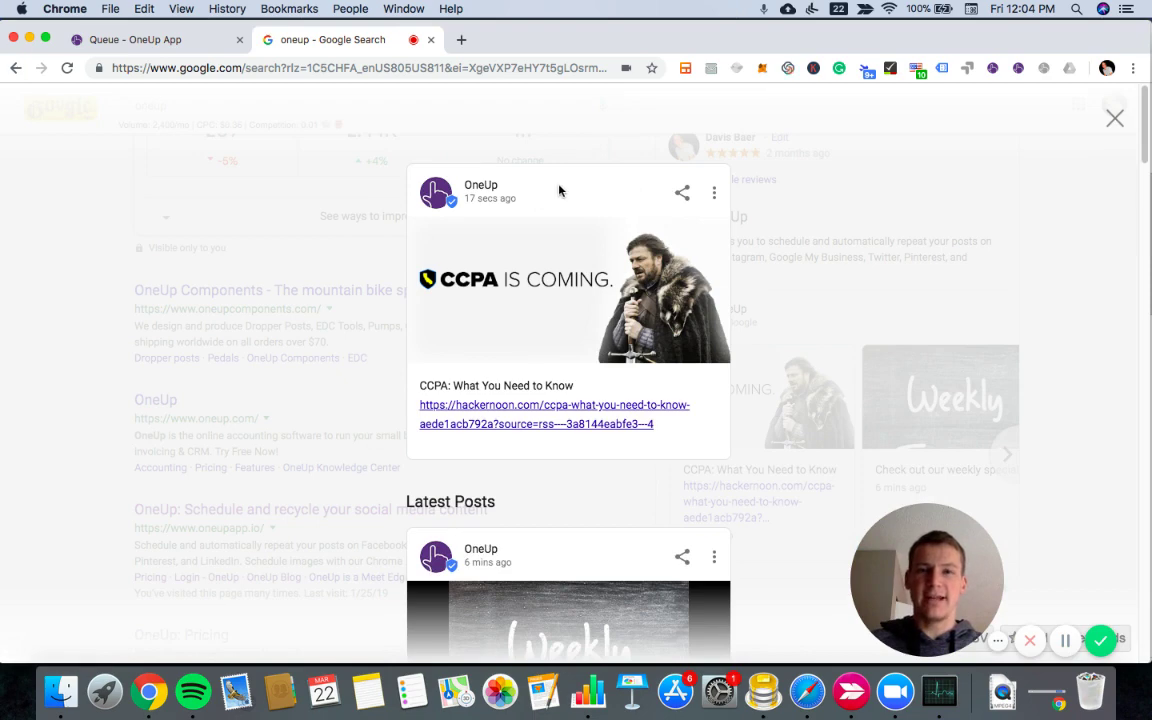
mouse_move(465, 283)
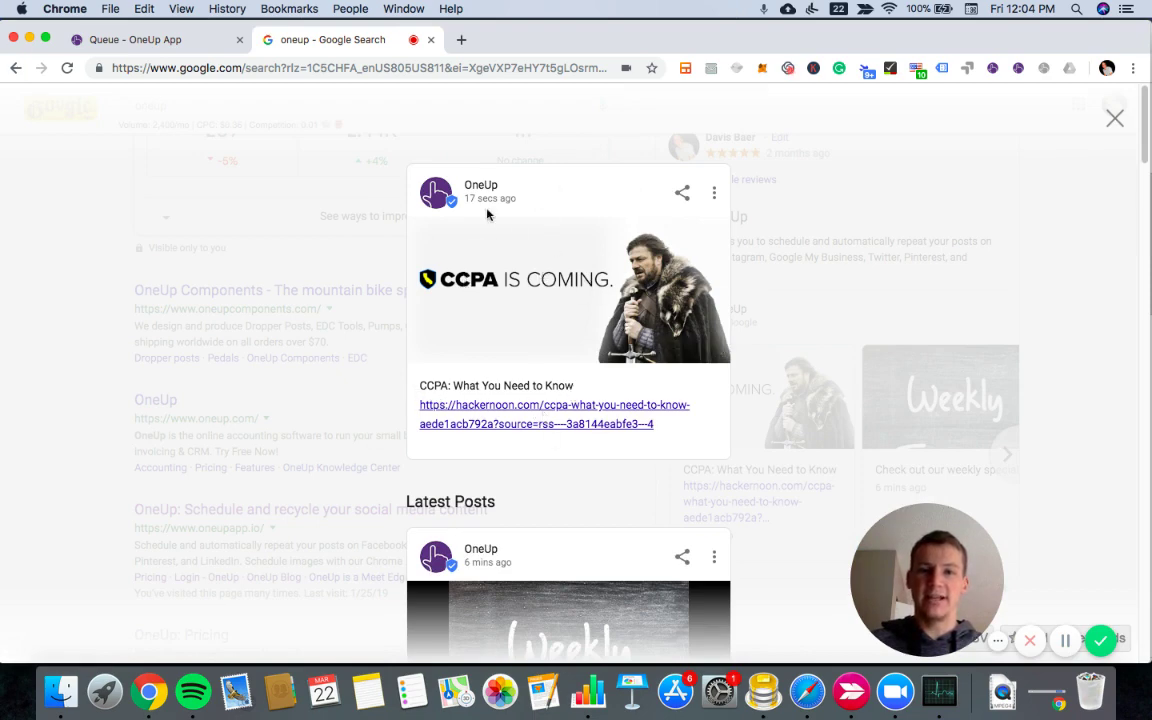
mouse_move(482, 316)
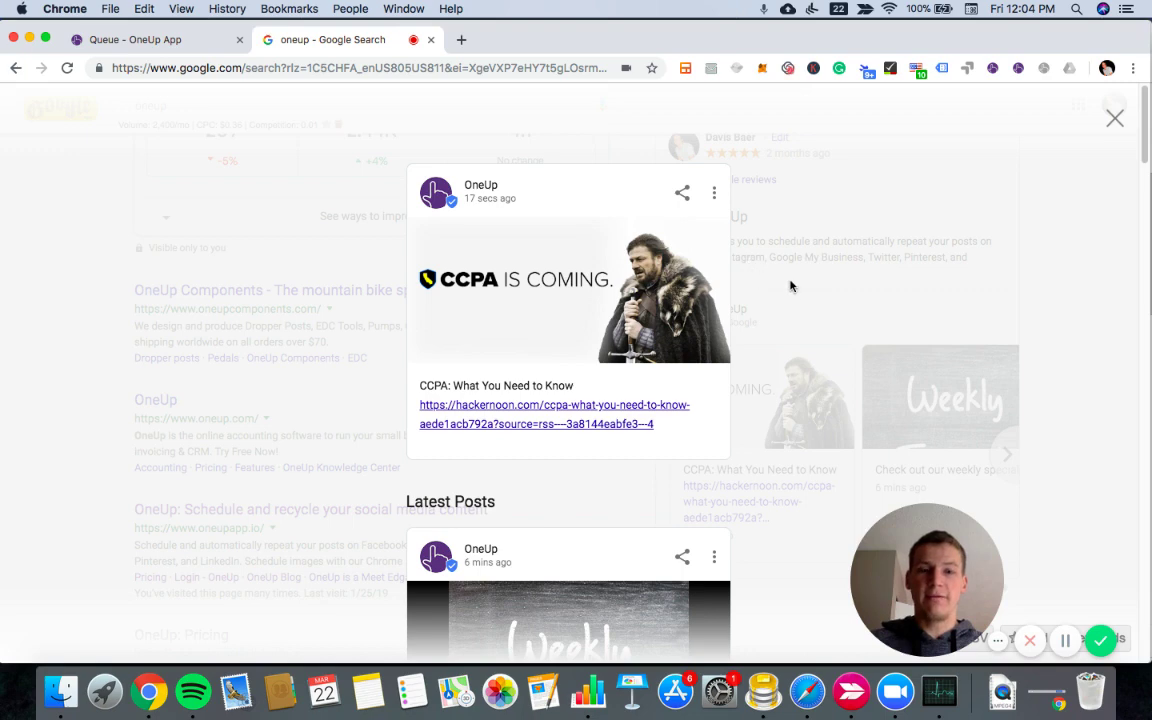
mouse_move(585, 260)
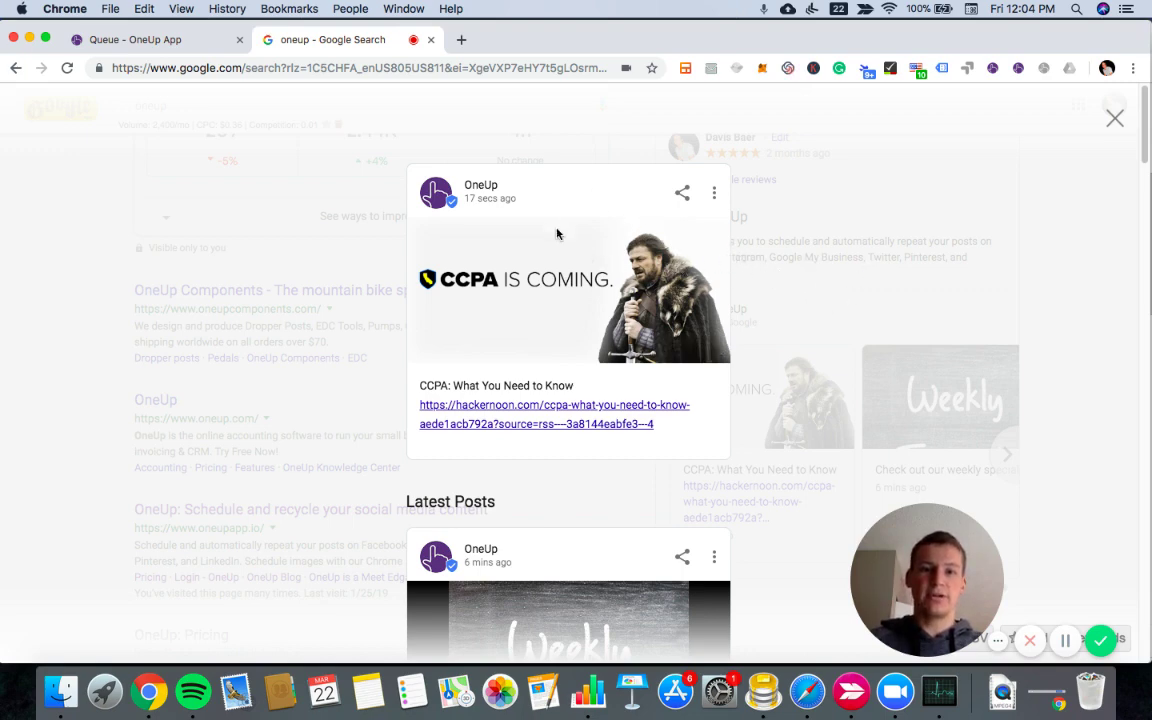
mouse_move(553, 391)
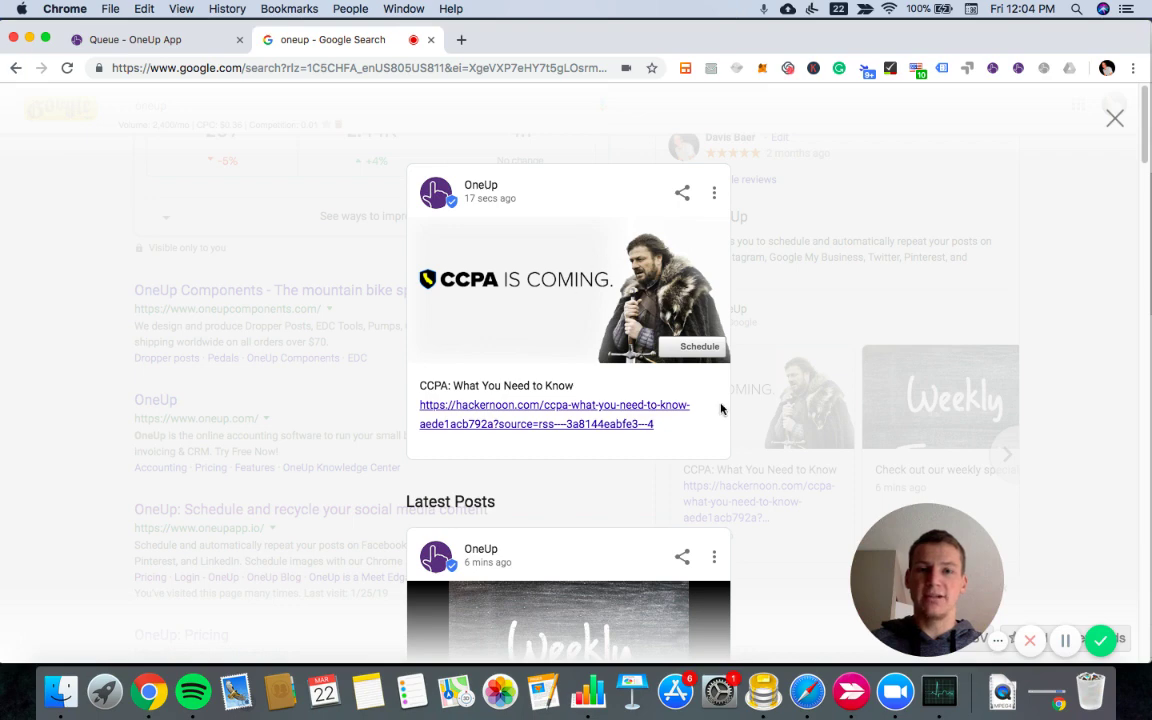
mouse_move(640, 300)
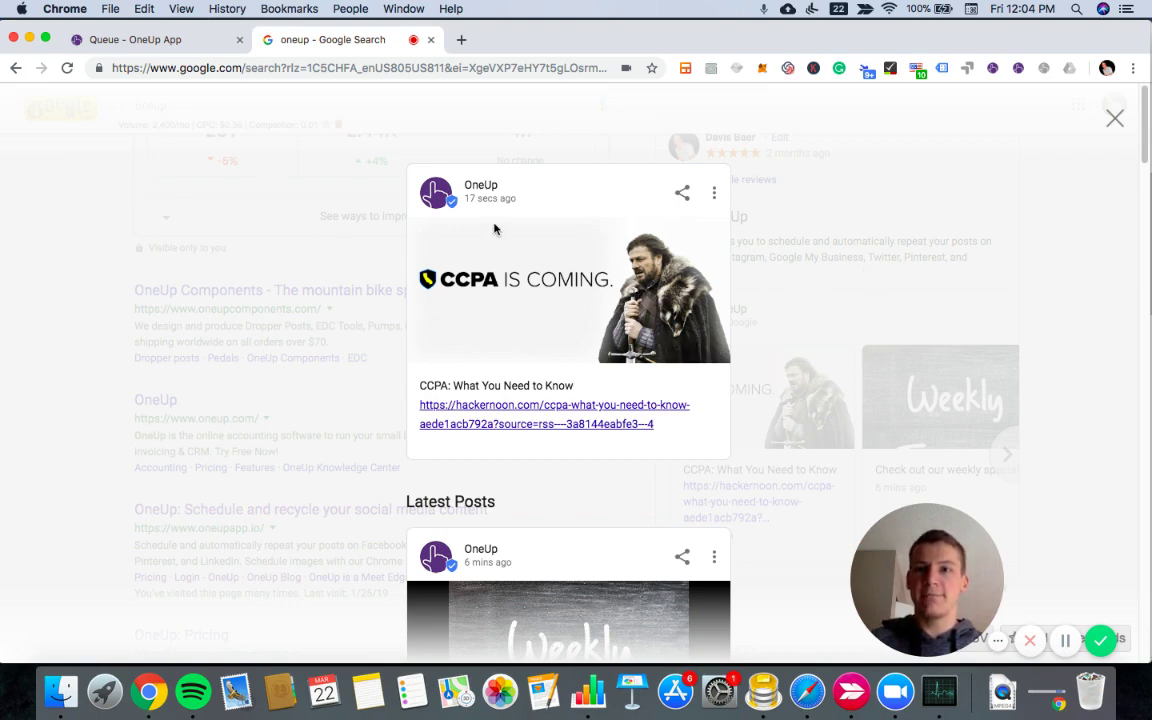
Return to the OneUp queue and scroll to the top, where the CCPA post is set for 12:02 pm.
click(155, 42)
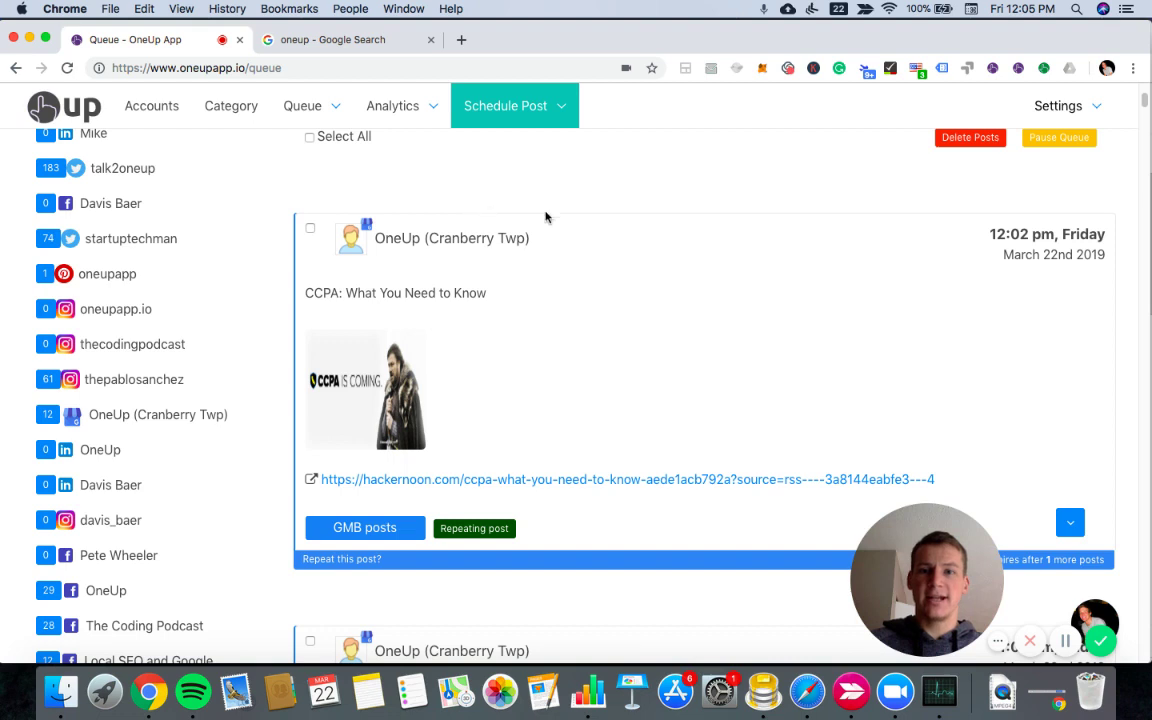
scroll(558, 237, up, 2)
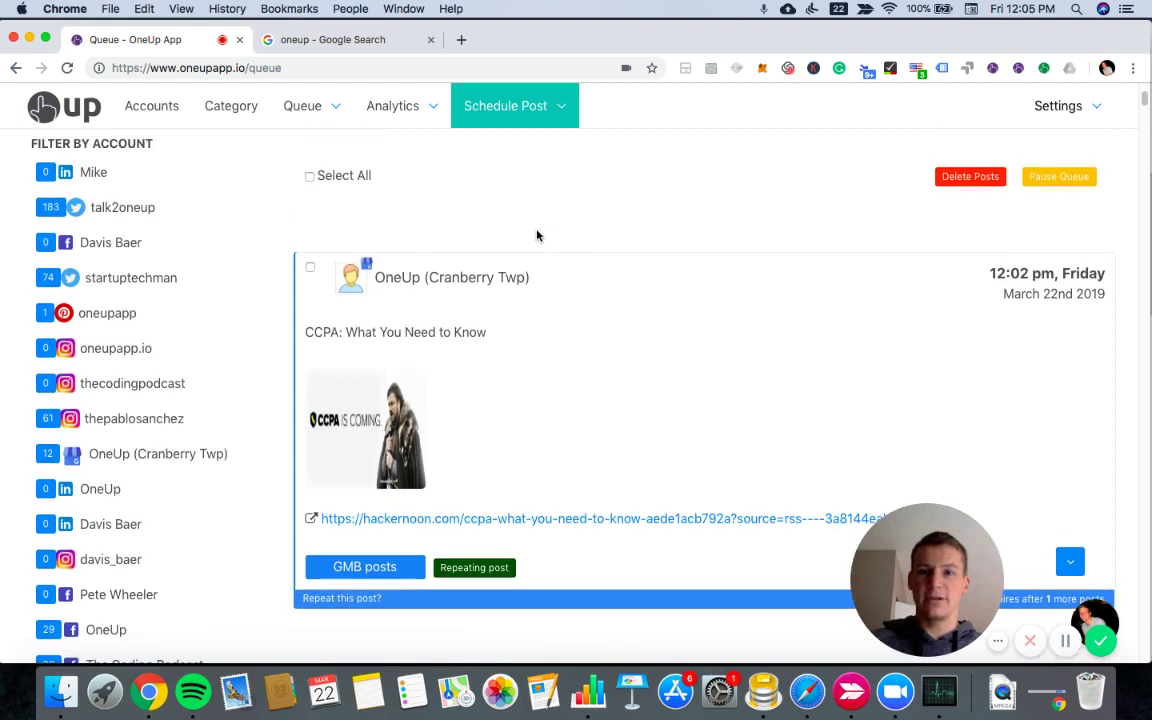